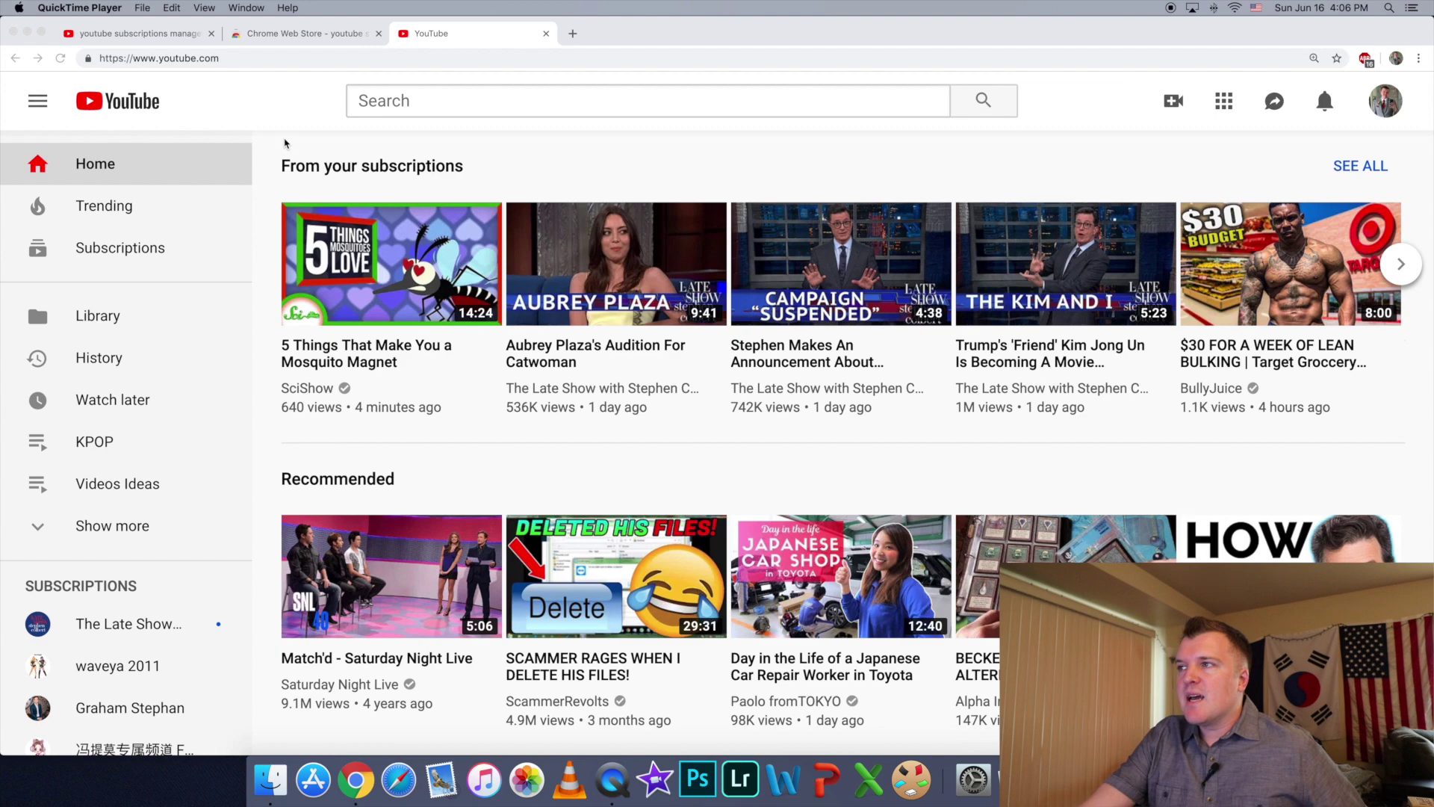
- Expand the sidebar's full subscribed-channel list and open the Subscriptions feed
{"action": "left_click", "coordinate": [266, 470]}
{"action": "scroll", "coordinate": [278, 455], "scroll_direction": "down", "scroll_amount": 3}
{"action": "scroll", "coordinate": [277, 453], "scroll_direction": "up", "scroll_amount": 2}
{"action": "scroll", "coordinate": [150, 486], "scroll_direction": "down", "scroll_amount": 5}
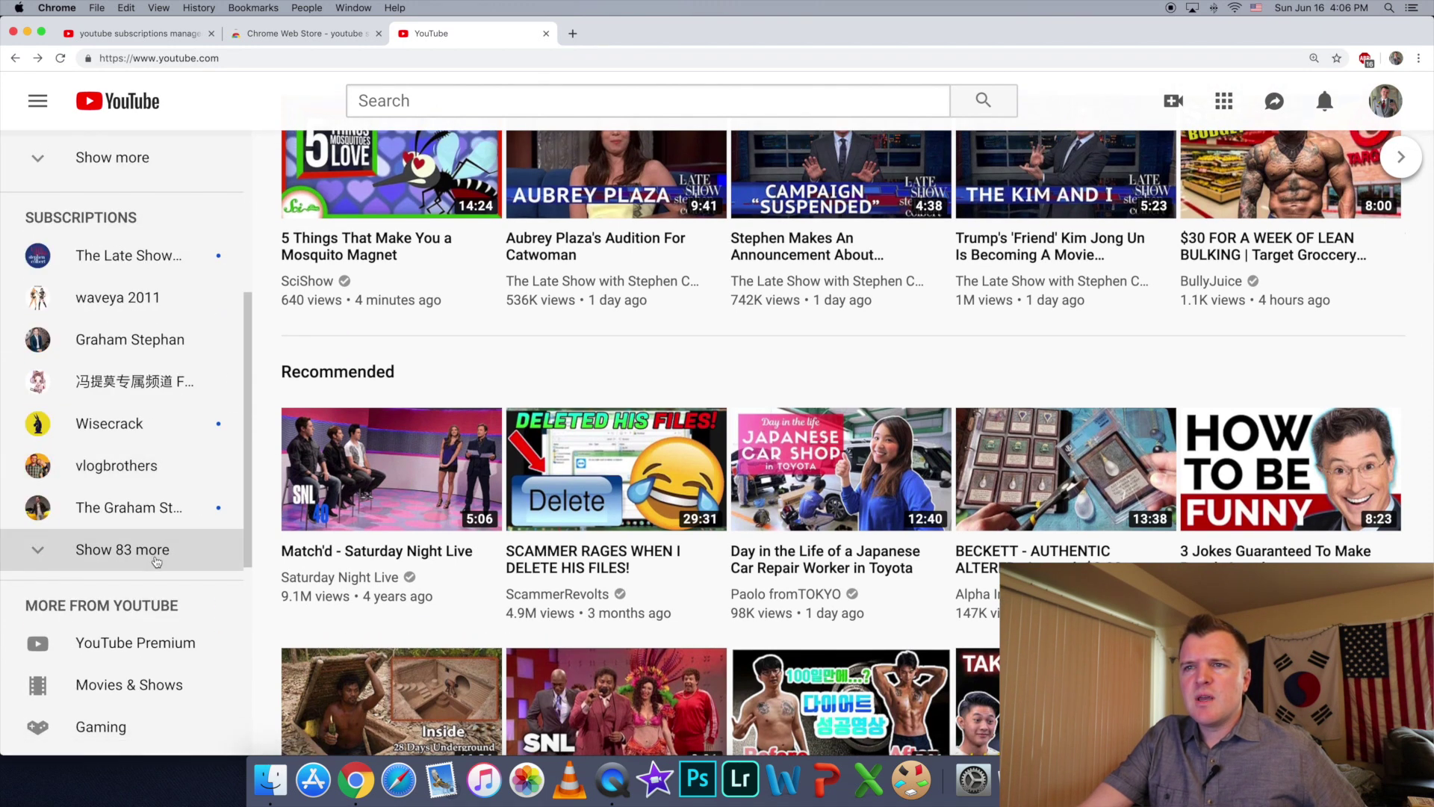
{"action": "left_click", "coordinate": [156, 553]}
{"action": "scroll", "coordinate": [168, 531], "scroll_direction": "down", "scroll_amount": 7}
{"action": "scroll", "coordinate": [174, 523], "scroll_direction": "down", "scroll_amount": 6}
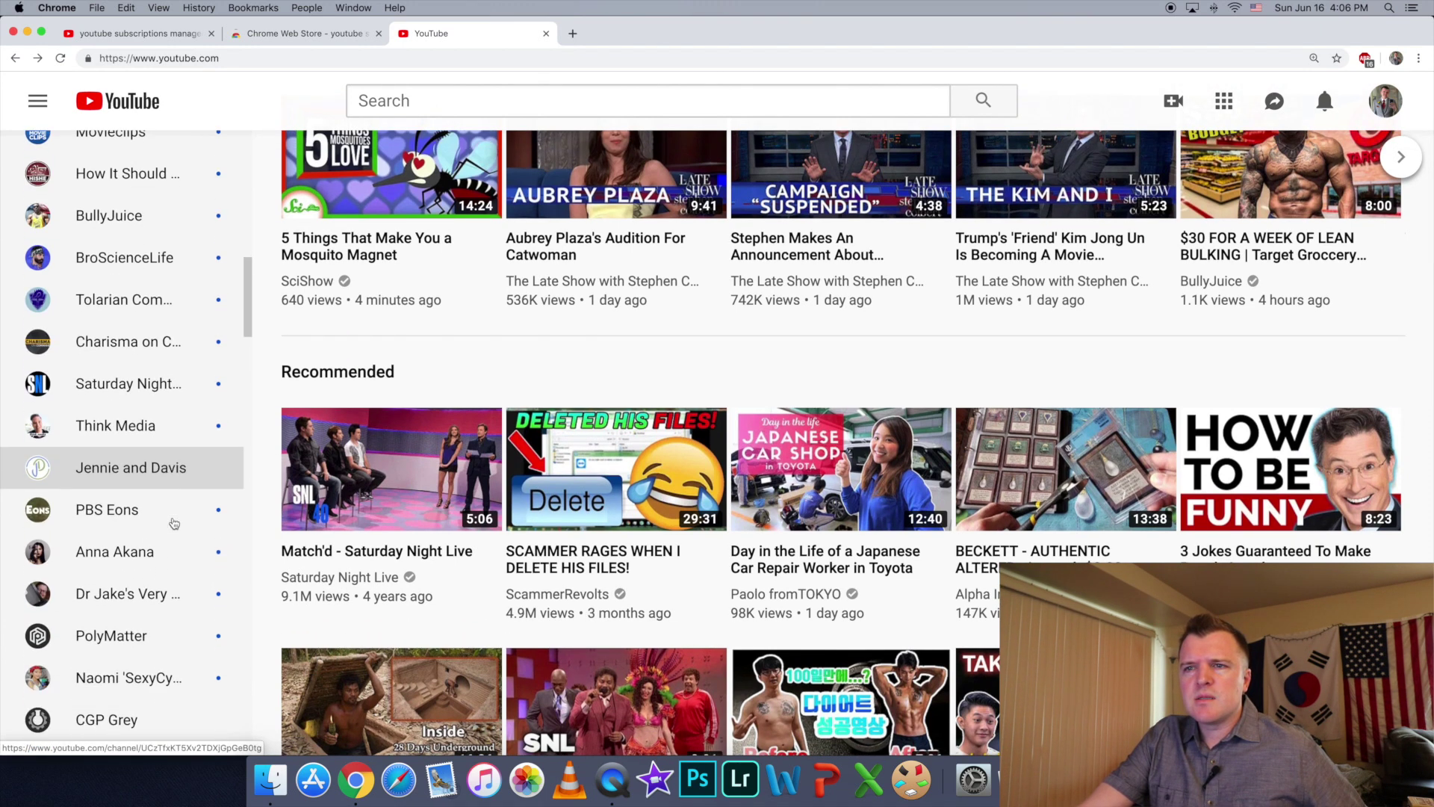
{"action": "scroll", "coordinate": [174, 523], "scroll_direction": "up", "scroll_amount": 20}
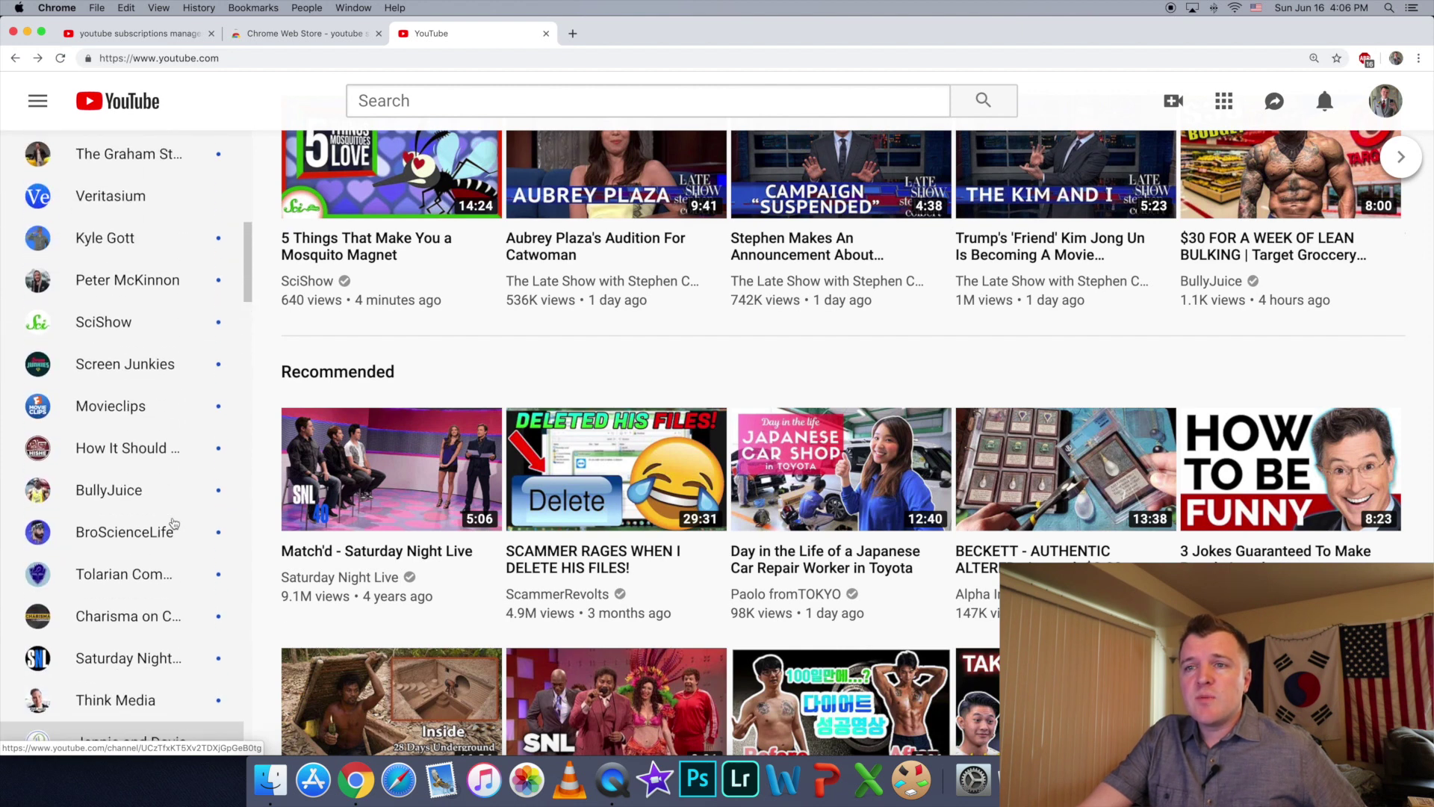
{"action": "scroll", "coordinate": [174, 523], "scroll_direction": "up", "scroll_amount": 1}
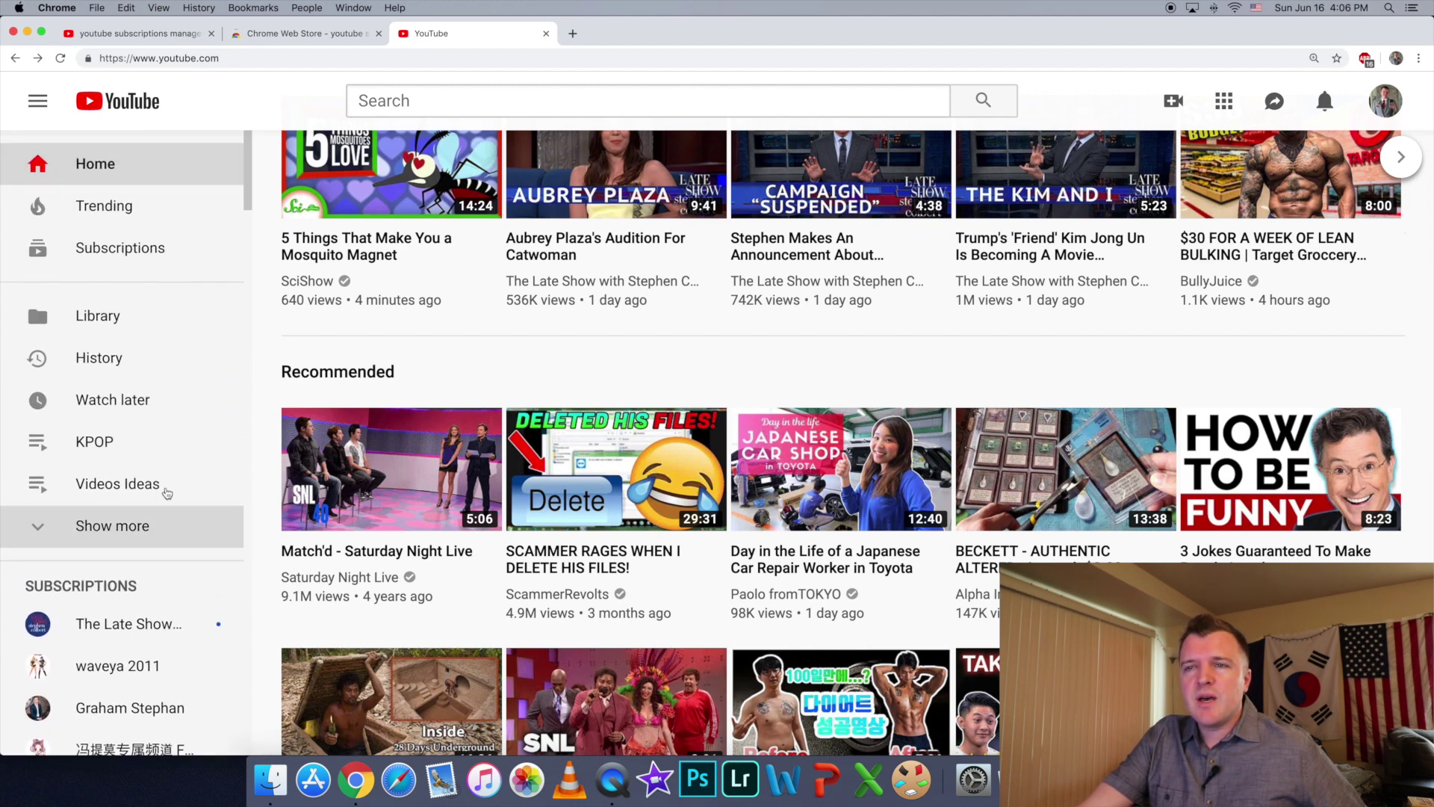
{"action": "left_click", "coordinate": [129, 250]}
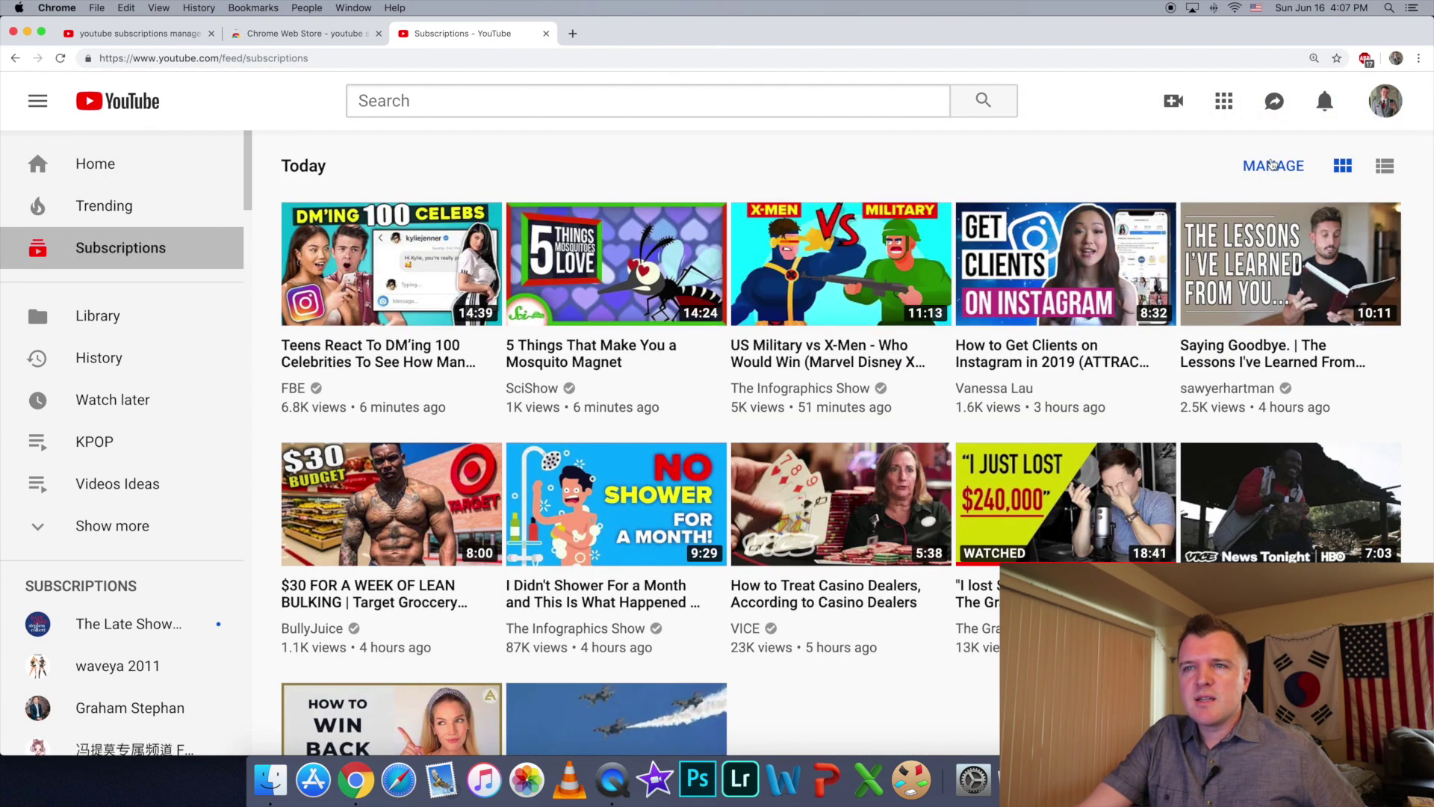
- Try the Subscriptions feed in list view, then return it to grid layout
{"action": "left_click", "coordinate": [1382, 171]}
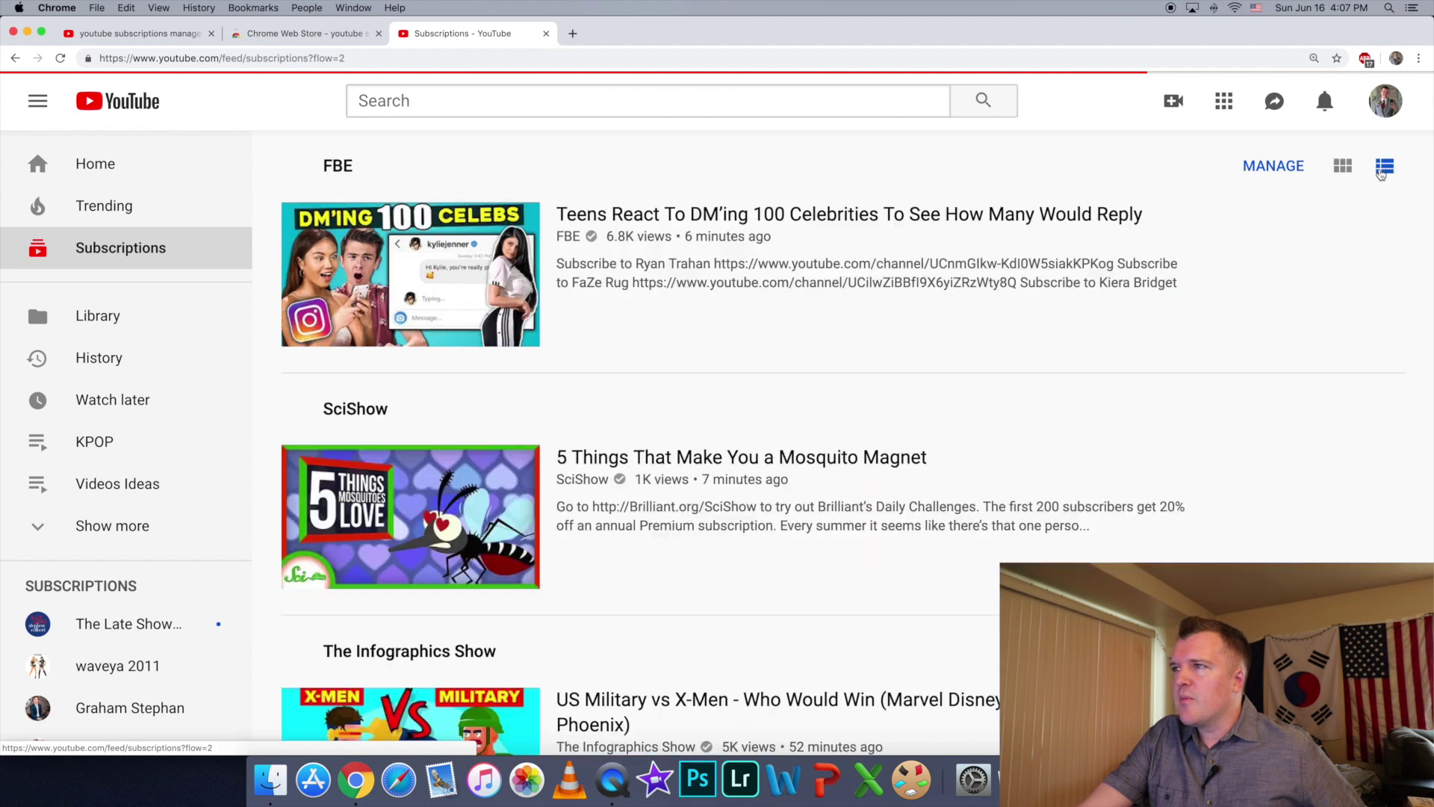
{"action": "left_click", "coordinate": [1343, 167]}
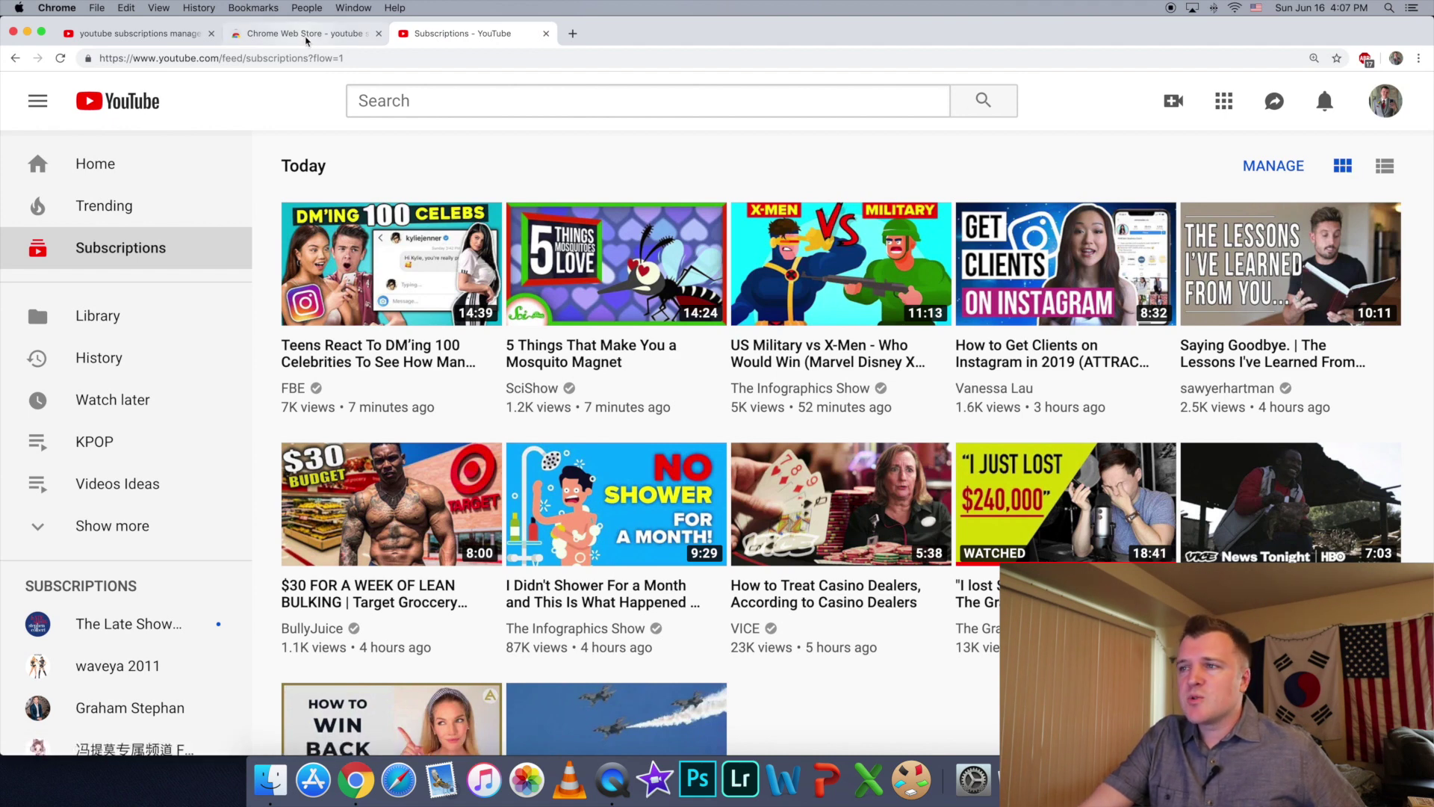
{"action": "left_click", "coordinate": [306, 39]}
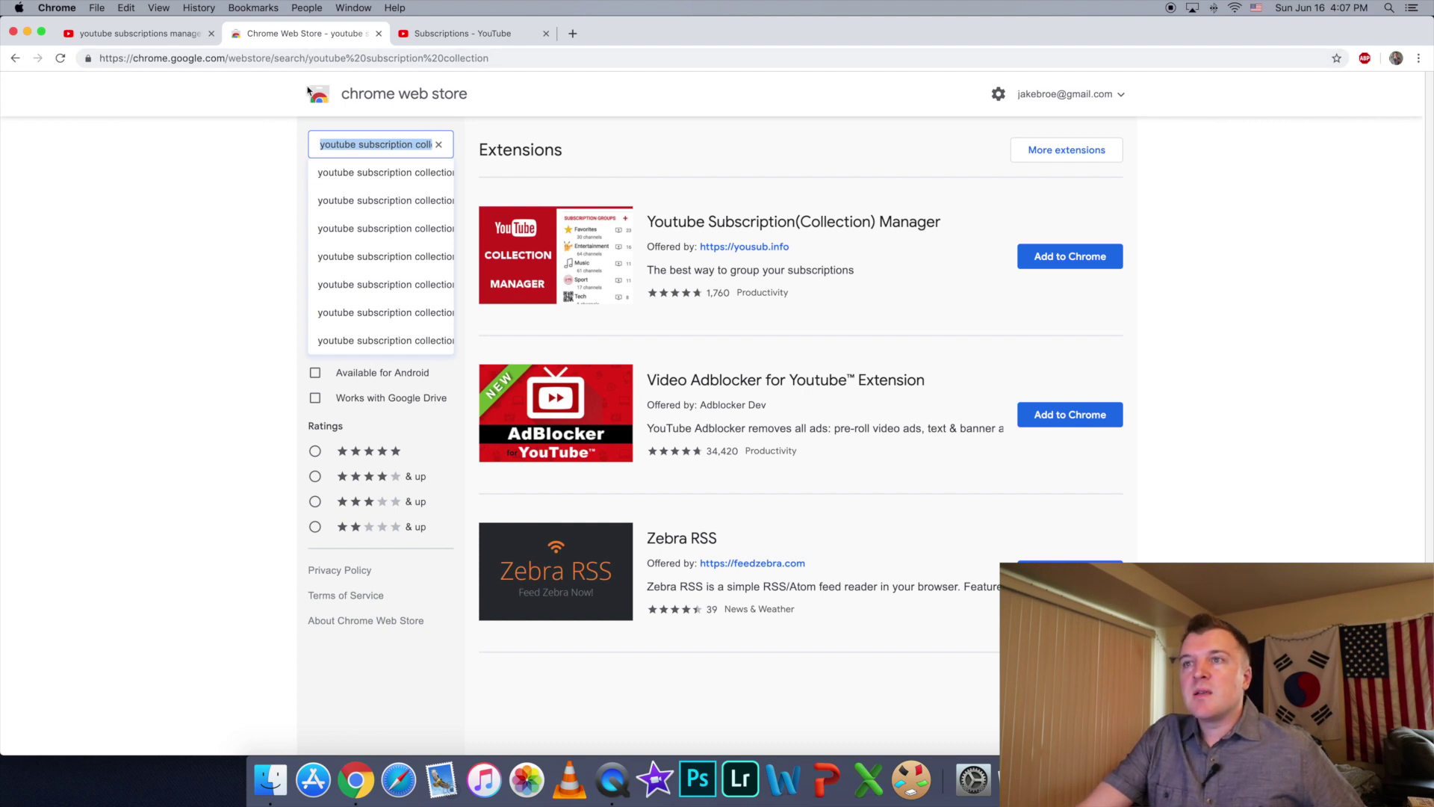
- Add the Youtube Subscription(Collection) Manager extension to Chrome from the Web Store results
{"action": "left_click", "coordinate": [381, 146]}
{"action": "key", "text": "shift+super+Right"}
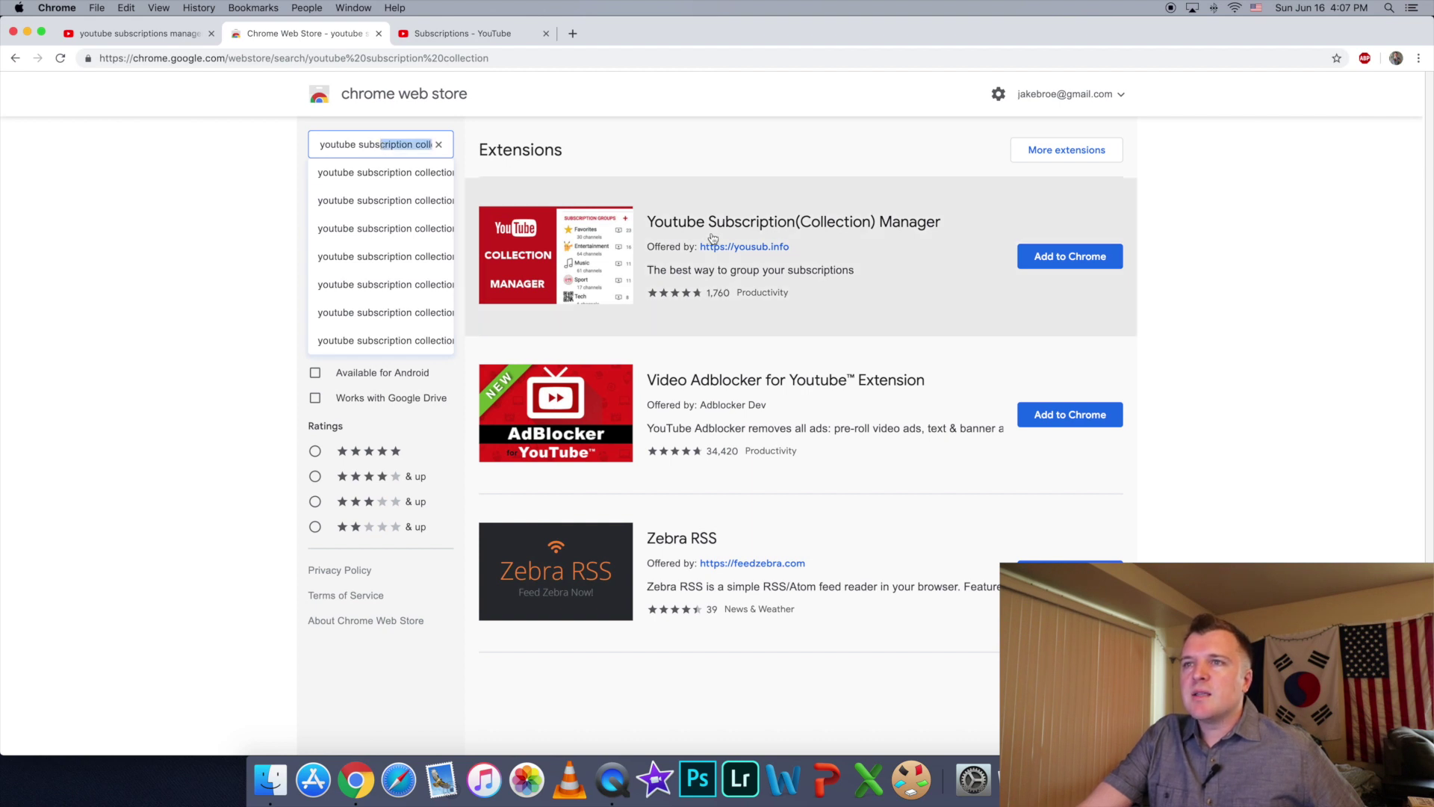
{"action": "left_click", "coordinate": [401, 144]}
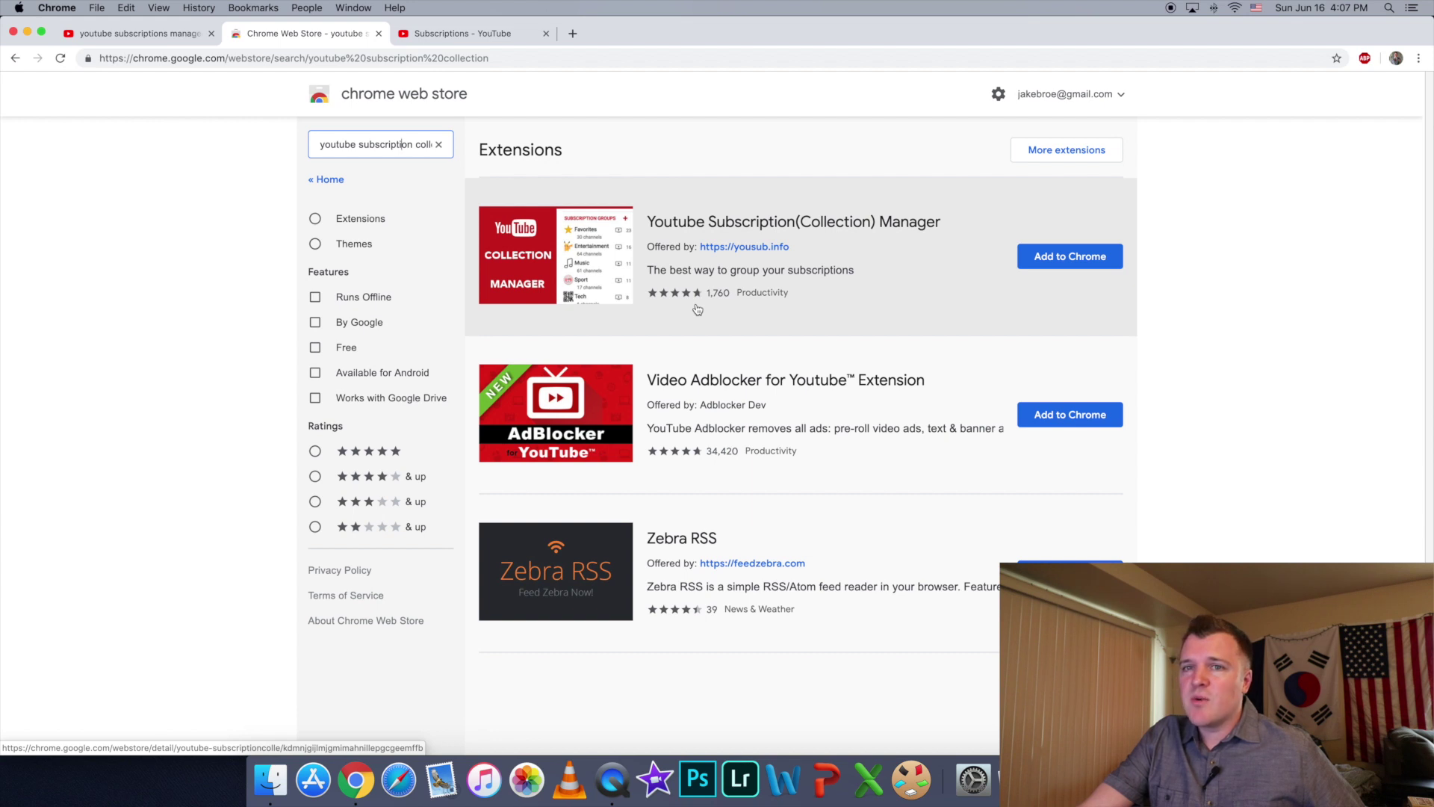
{"action": "left_click", "coordinate": [1069, 256]}
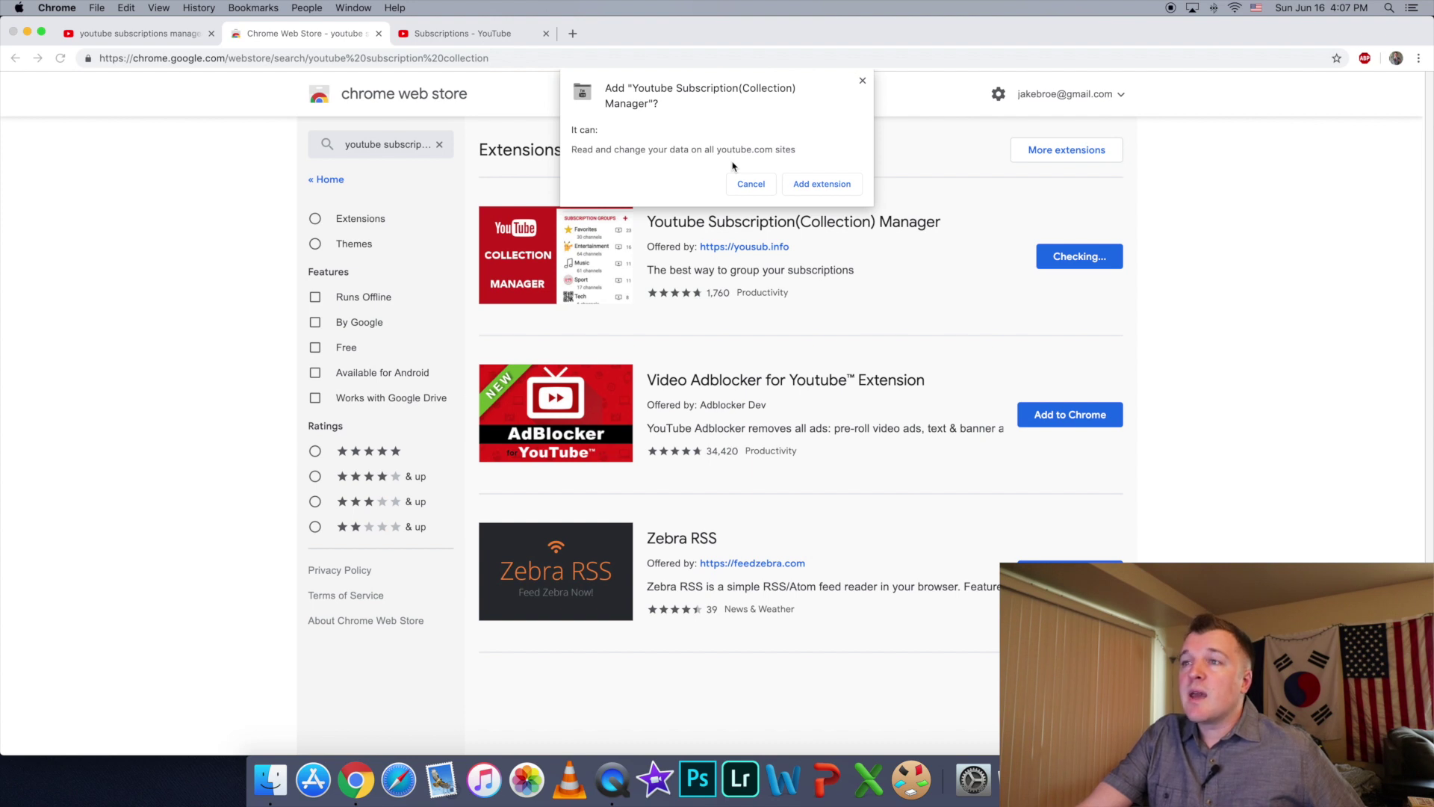
{"action": "left_click", "coordinate": [823, 185]}
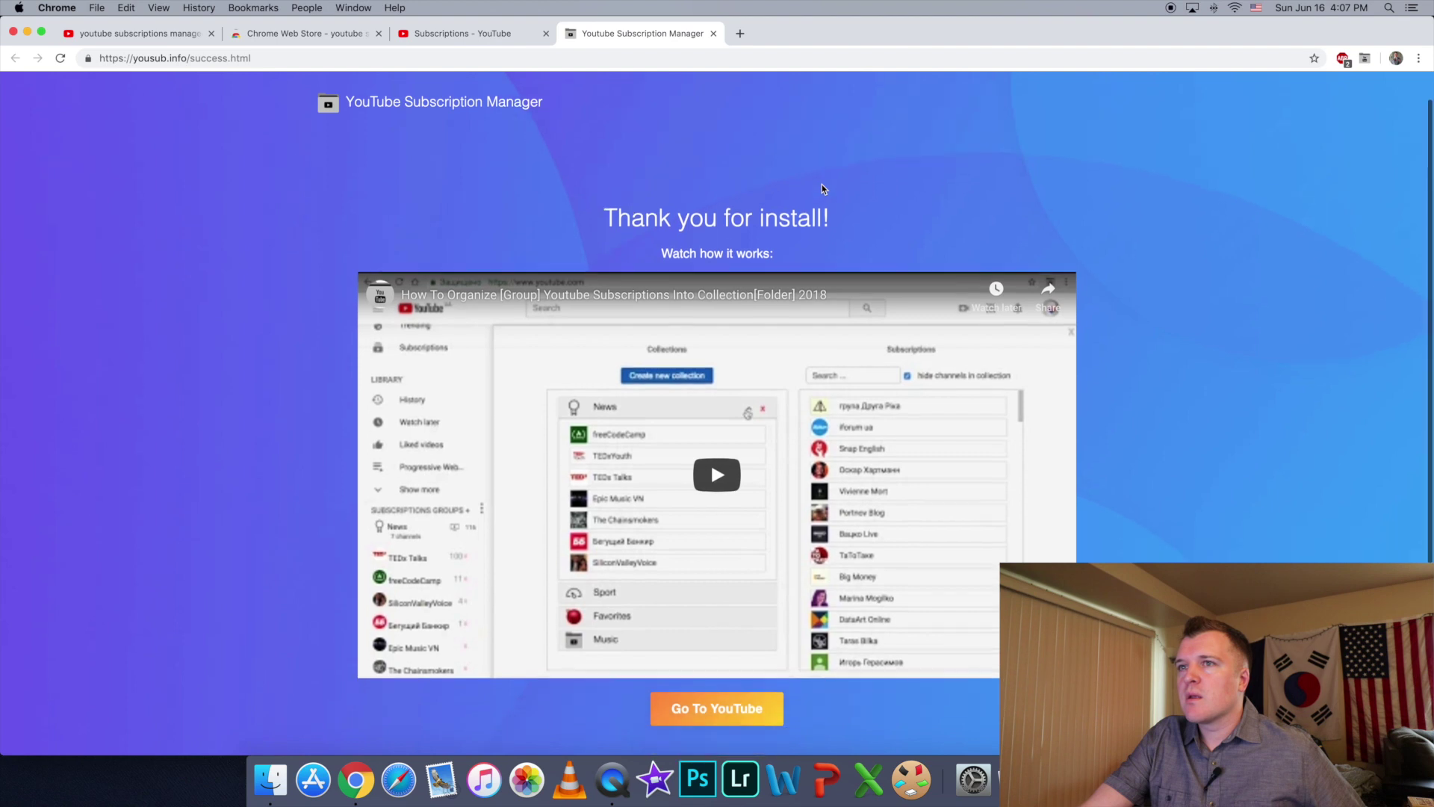
- Scroll the 'Thank you for install!' page, then return to the Subscriptions - YouTube tab
{"action": "scroll", "coordinate": [822, 189], "scroll_direction": "down", "scroll_amount": 2}
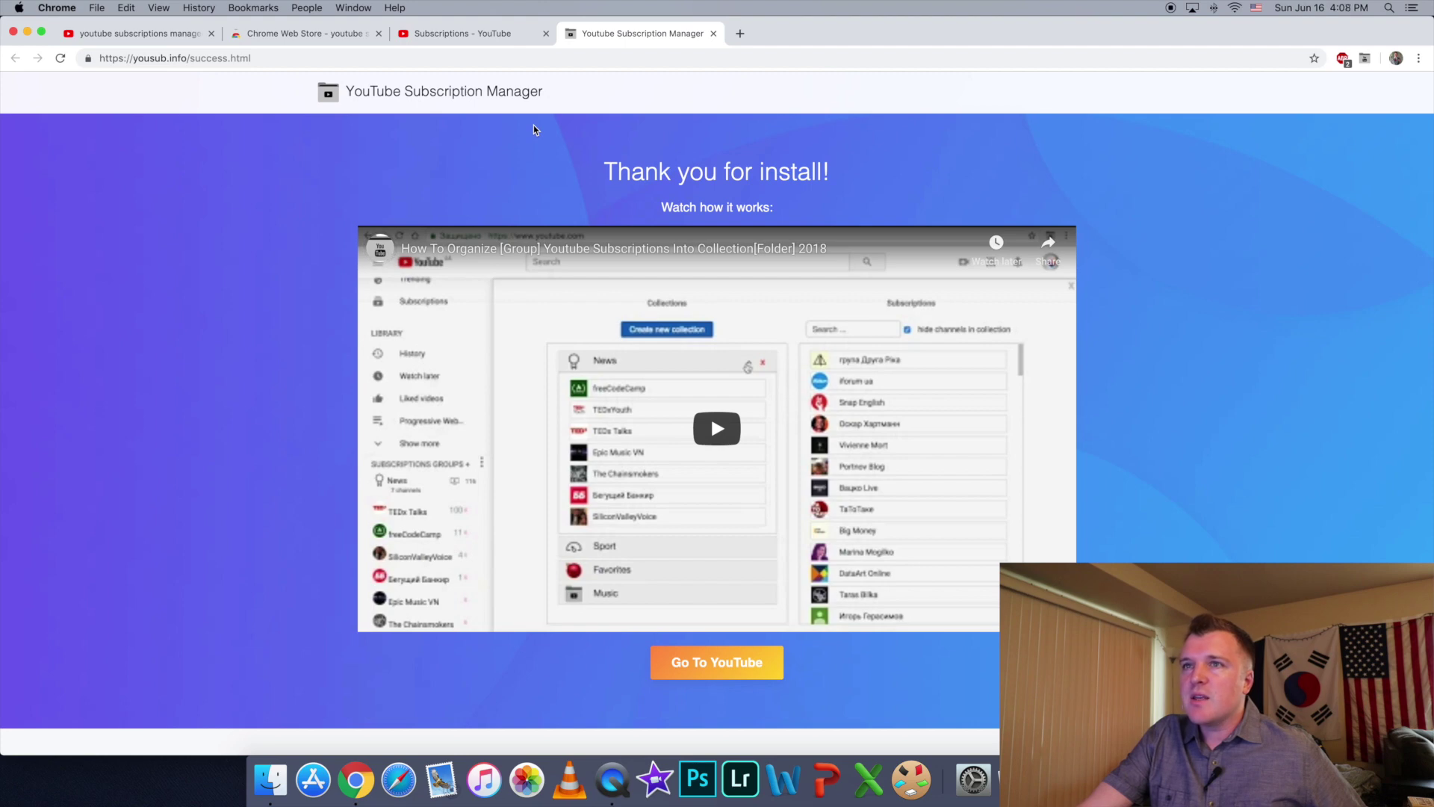
{"action": "left_click", "coordinate": [496, 33]}
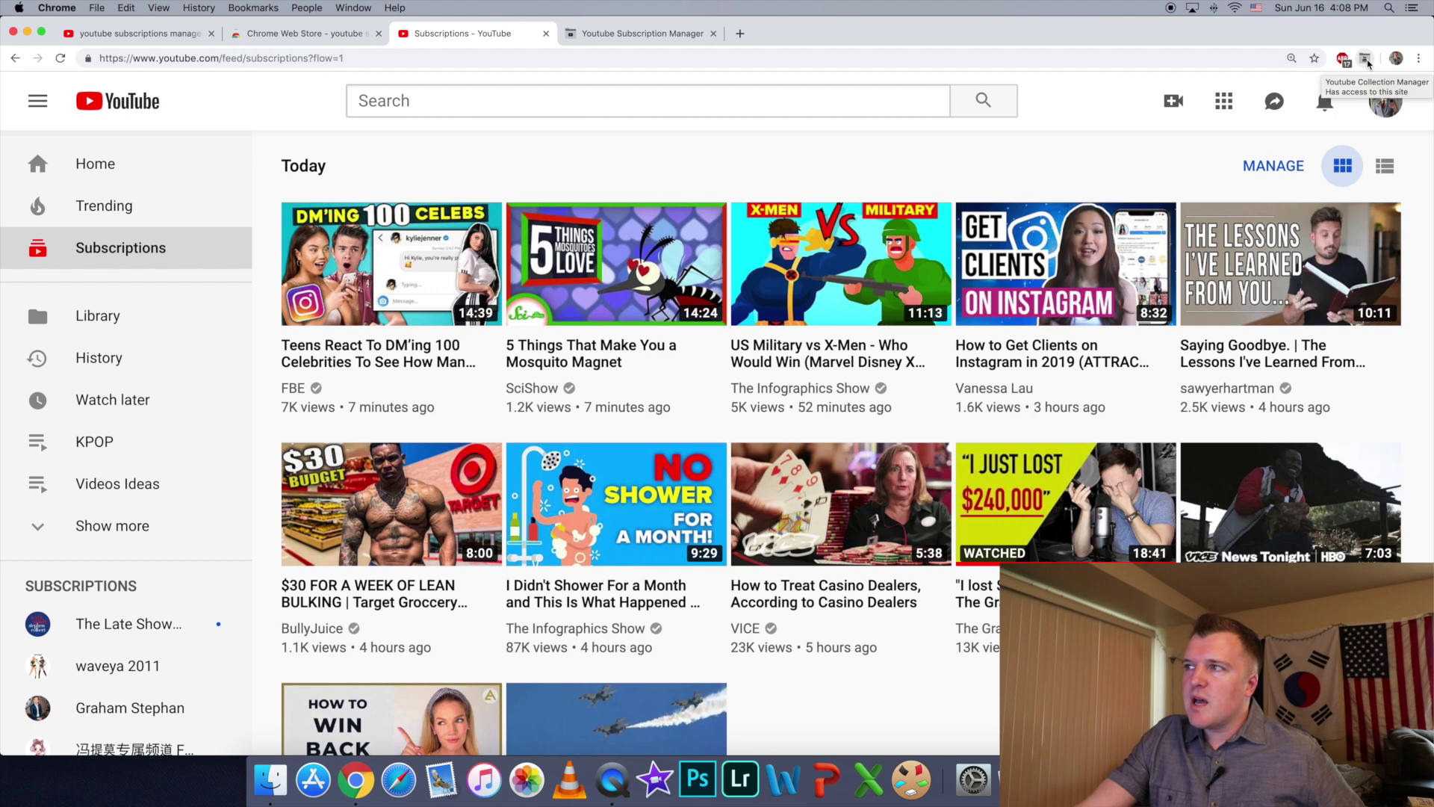
- Check the extension popup and reload YouTube so the extension takes effect
{"action": "left_click", "coordinate": [1368, 60]}
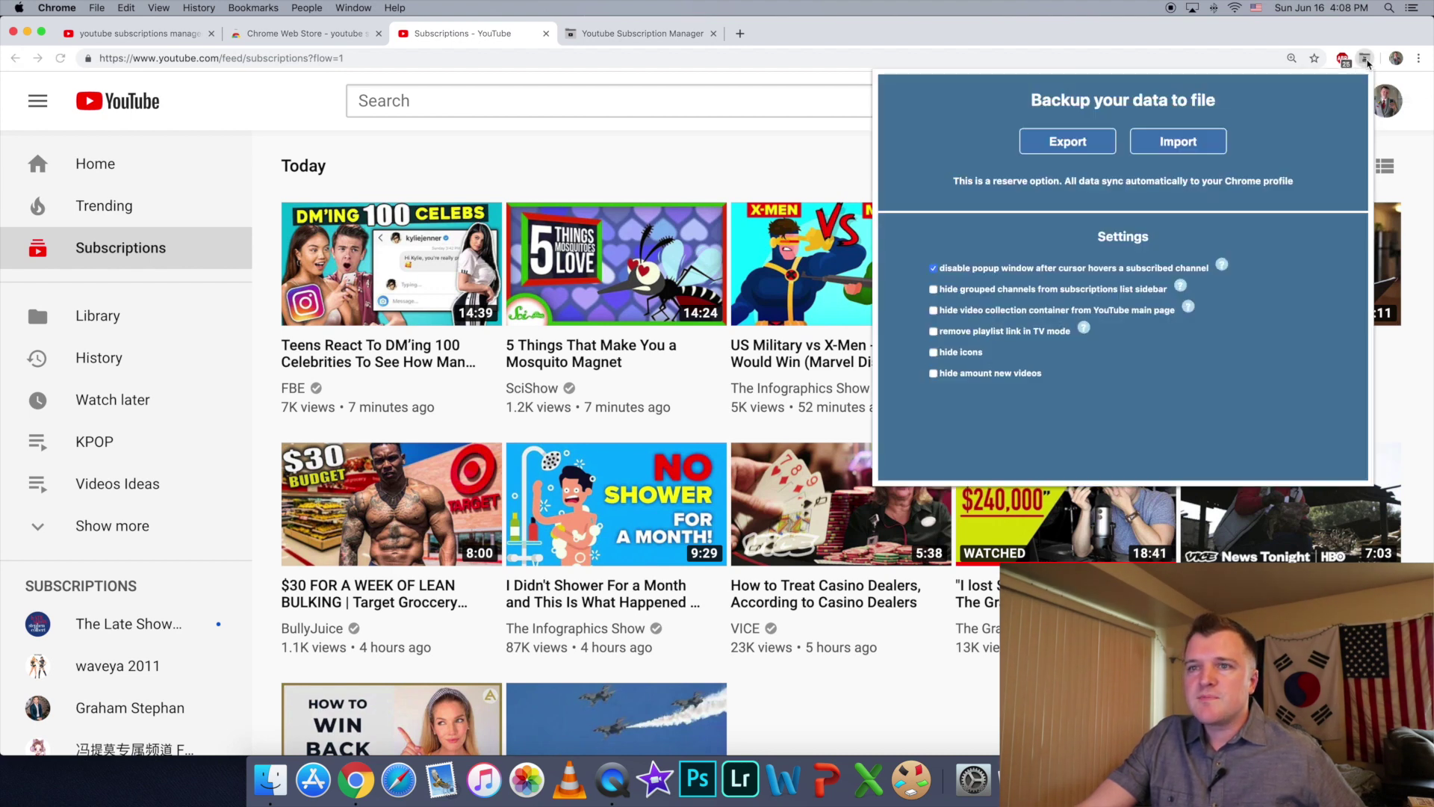
{"action": "left_click", "coordinate": [60, 63]}
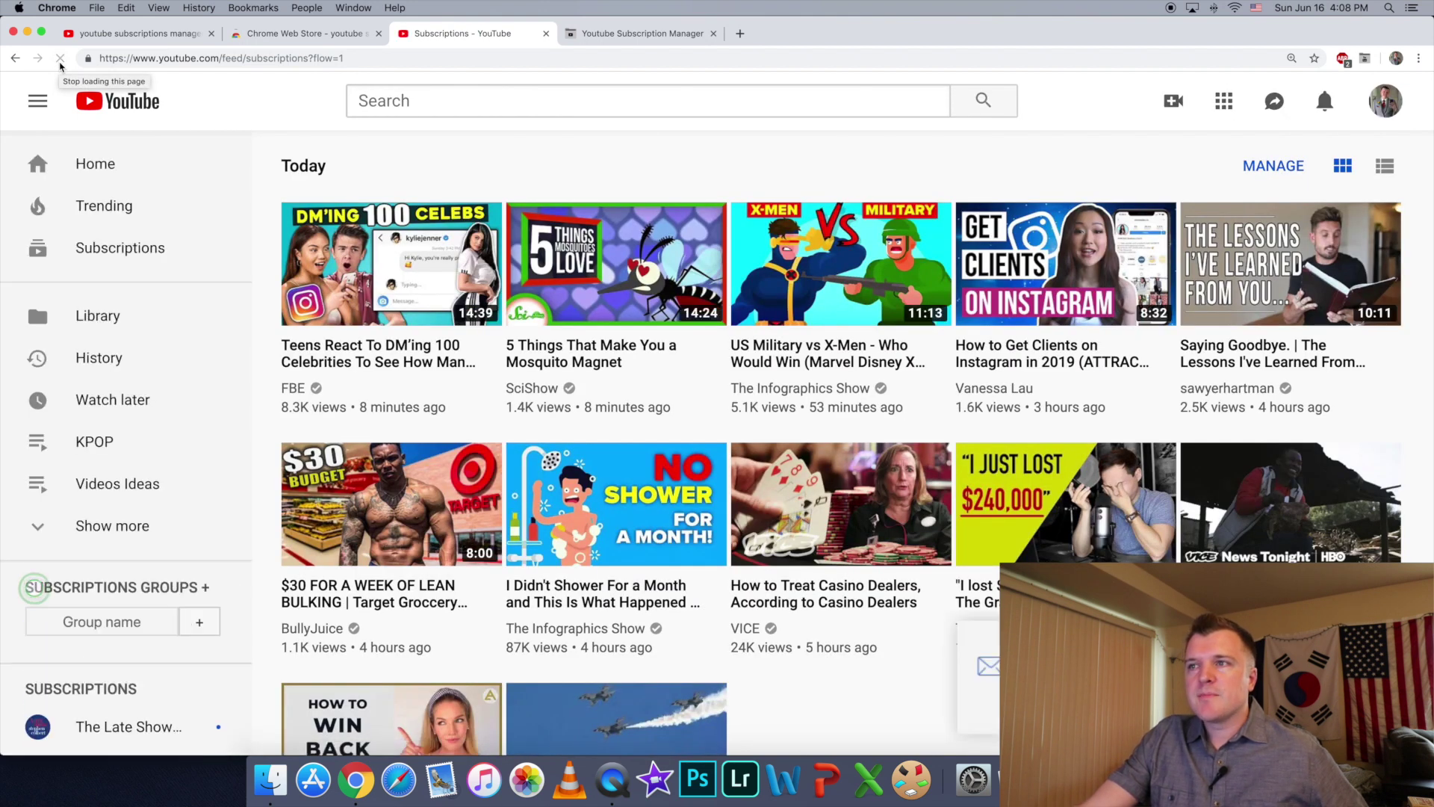
{"action": "scroll", "coordinate": [160, 597], "scroll_direction": "down", "scroll_amount": 2}
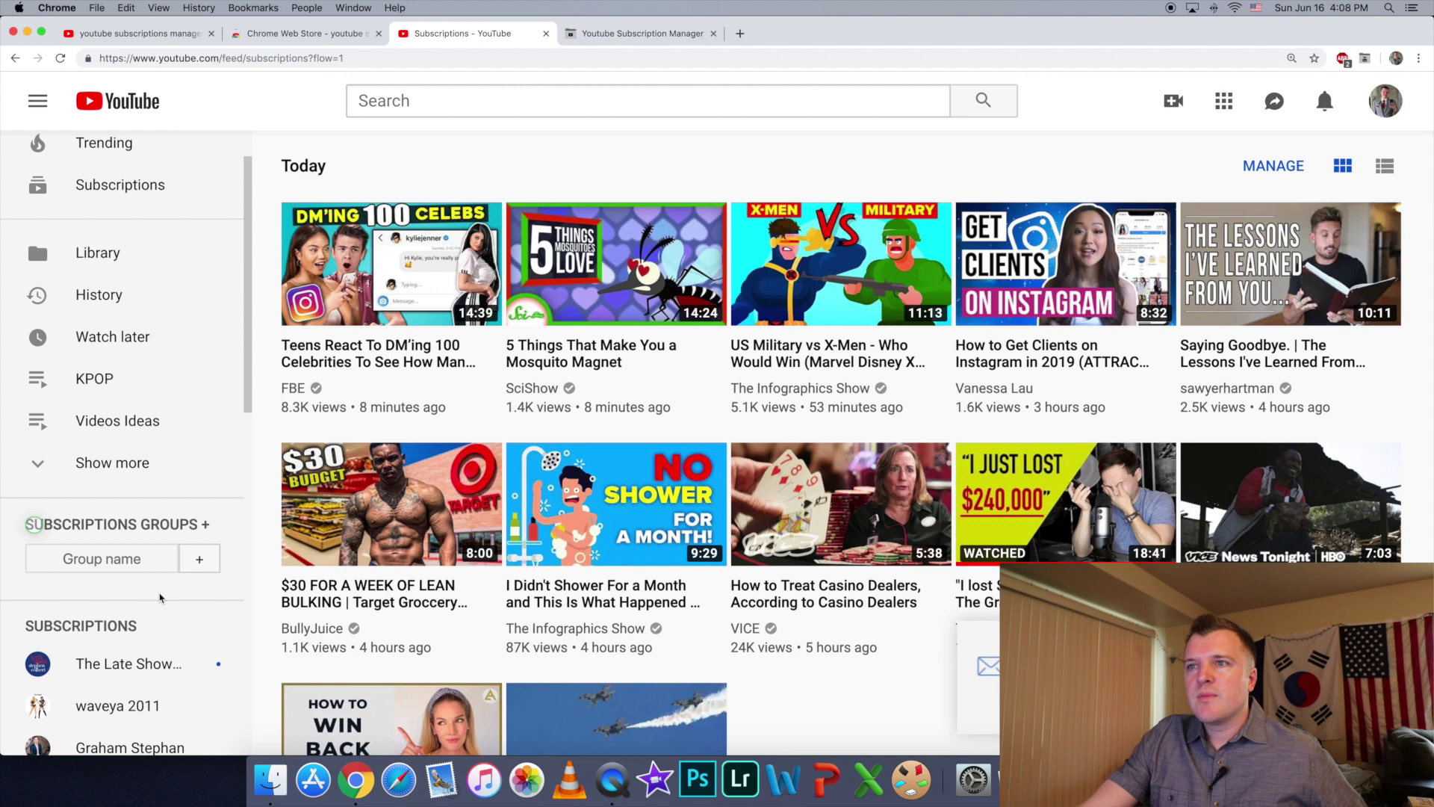
- Create a subscription group named 'Learning' and expand the full channel list
{"action": "left_click", "coordinate": [128, 561]}
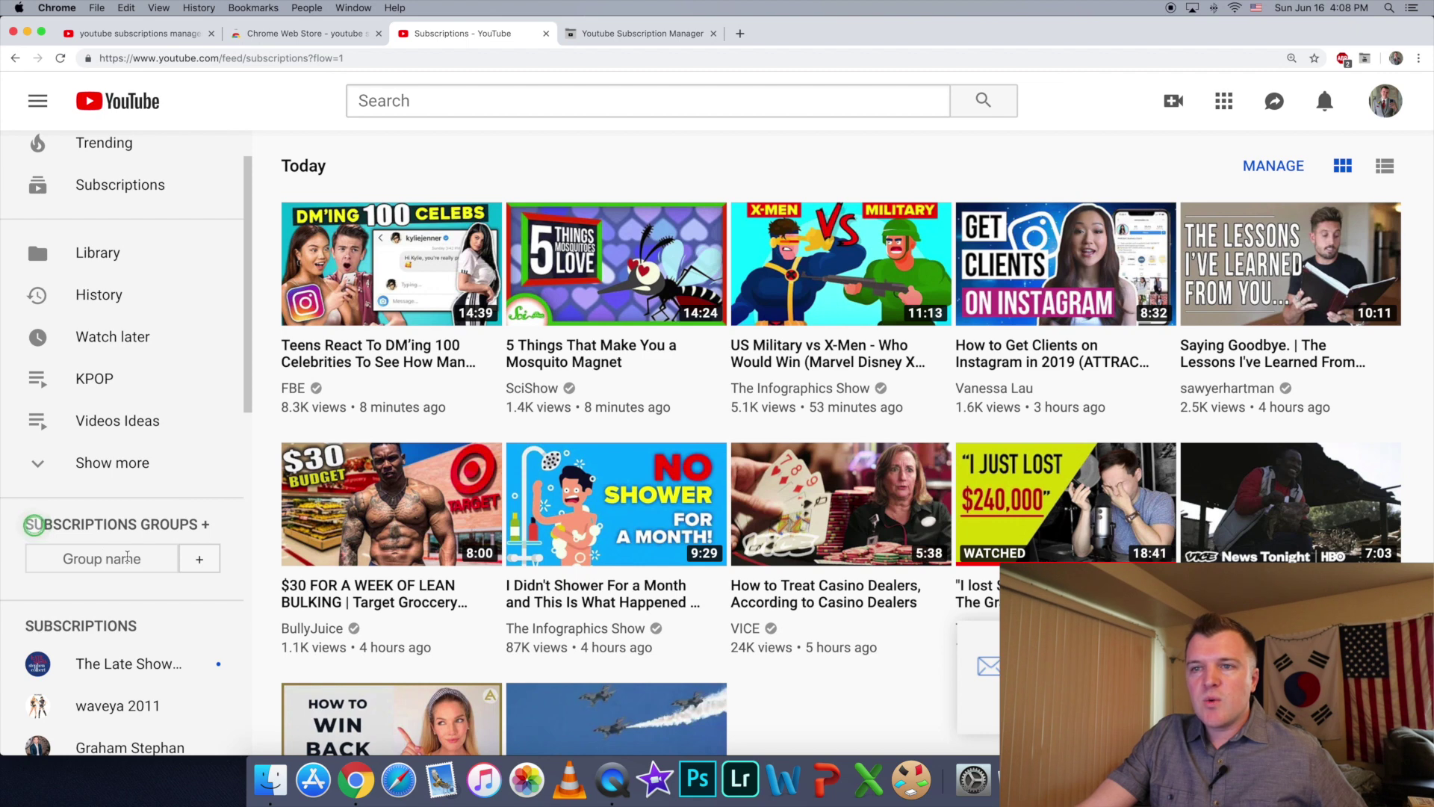
{"action": "type", "text": "Lea"}
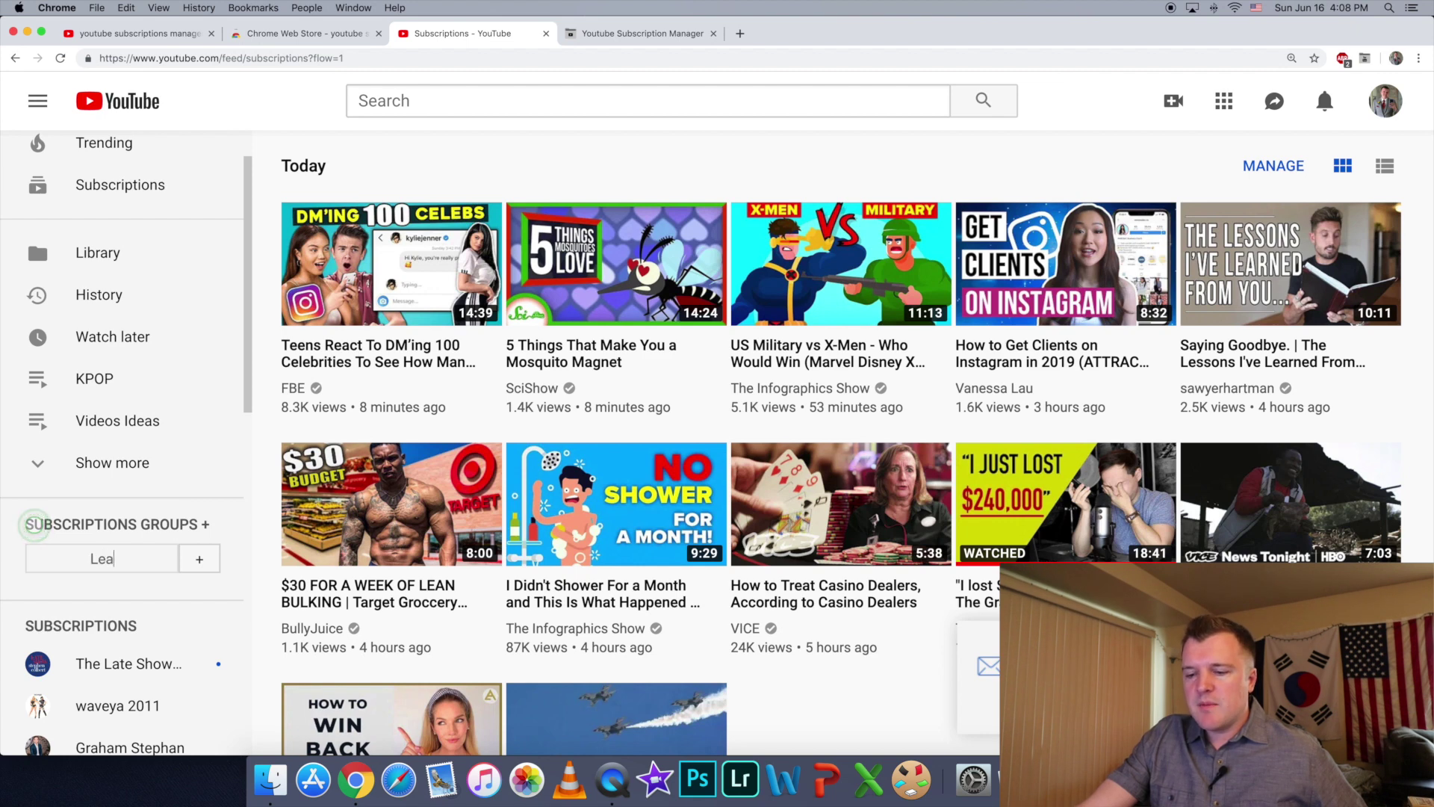
{"action": "type", "text": "rning"}
{"action": "left_click", "coordinate": [199, 572]}
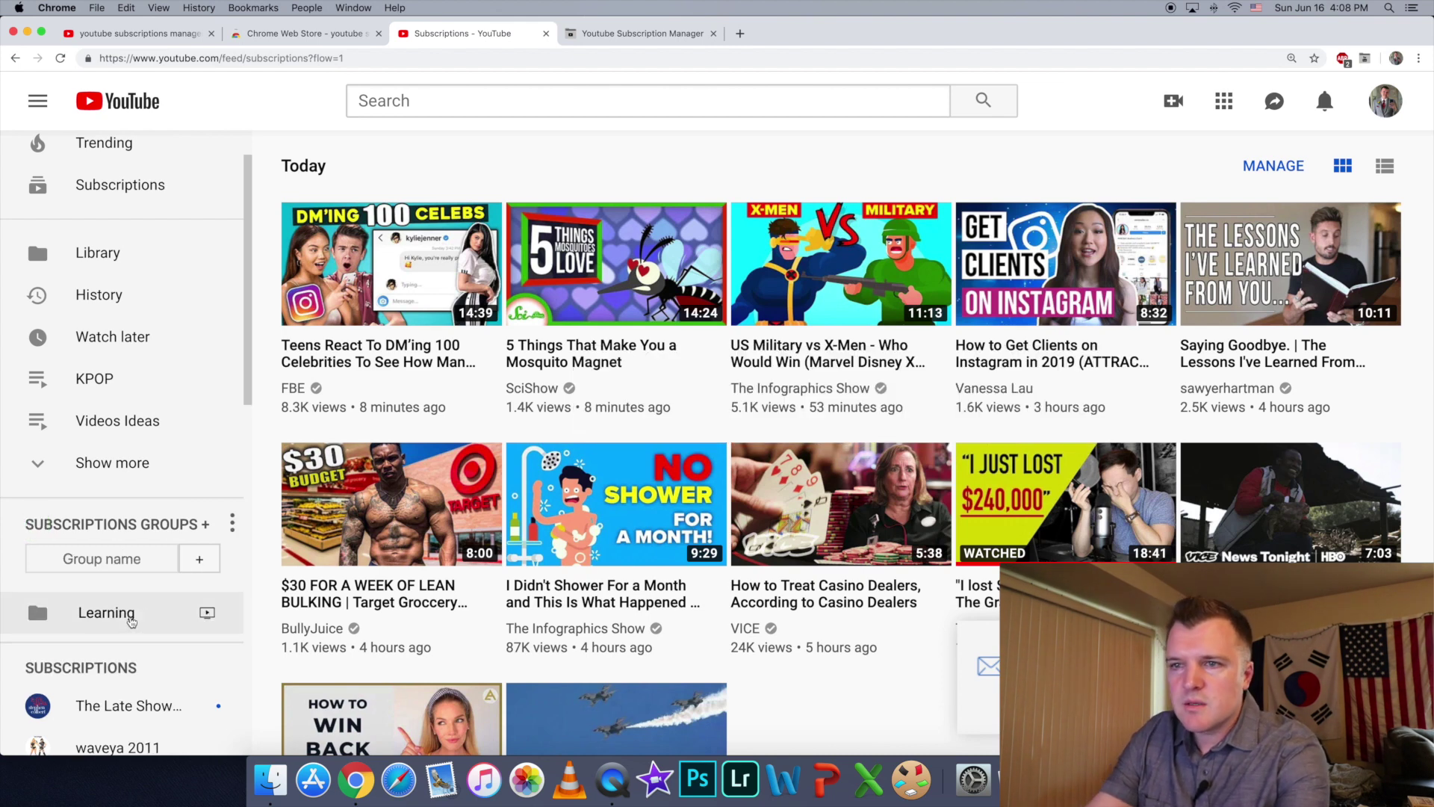
{"action": "scroll", "coordinate": [131, 620], "scroll_direction": "down", "scroll_amount": 5}
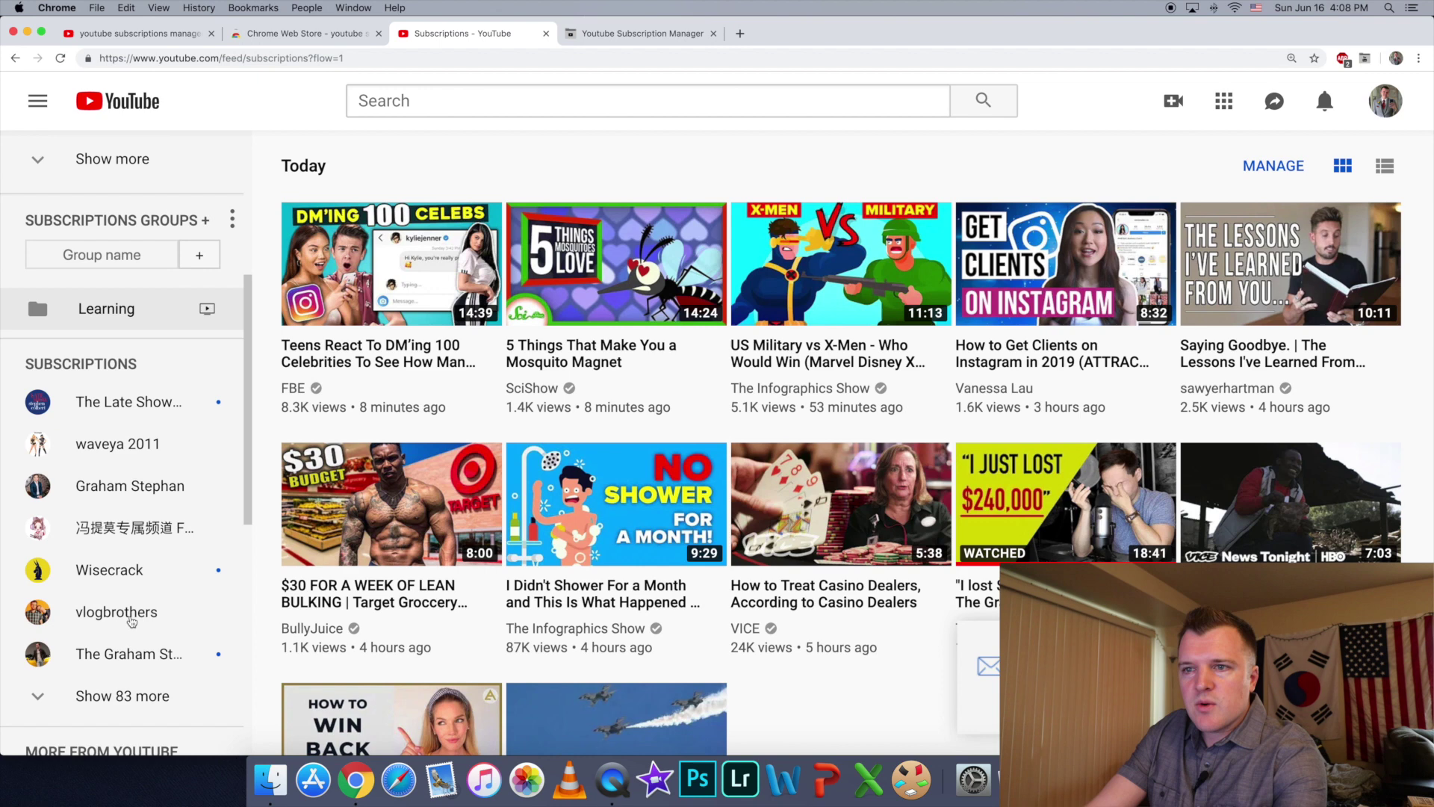
{"action": "left_click", "coordinate": [127, 662]}
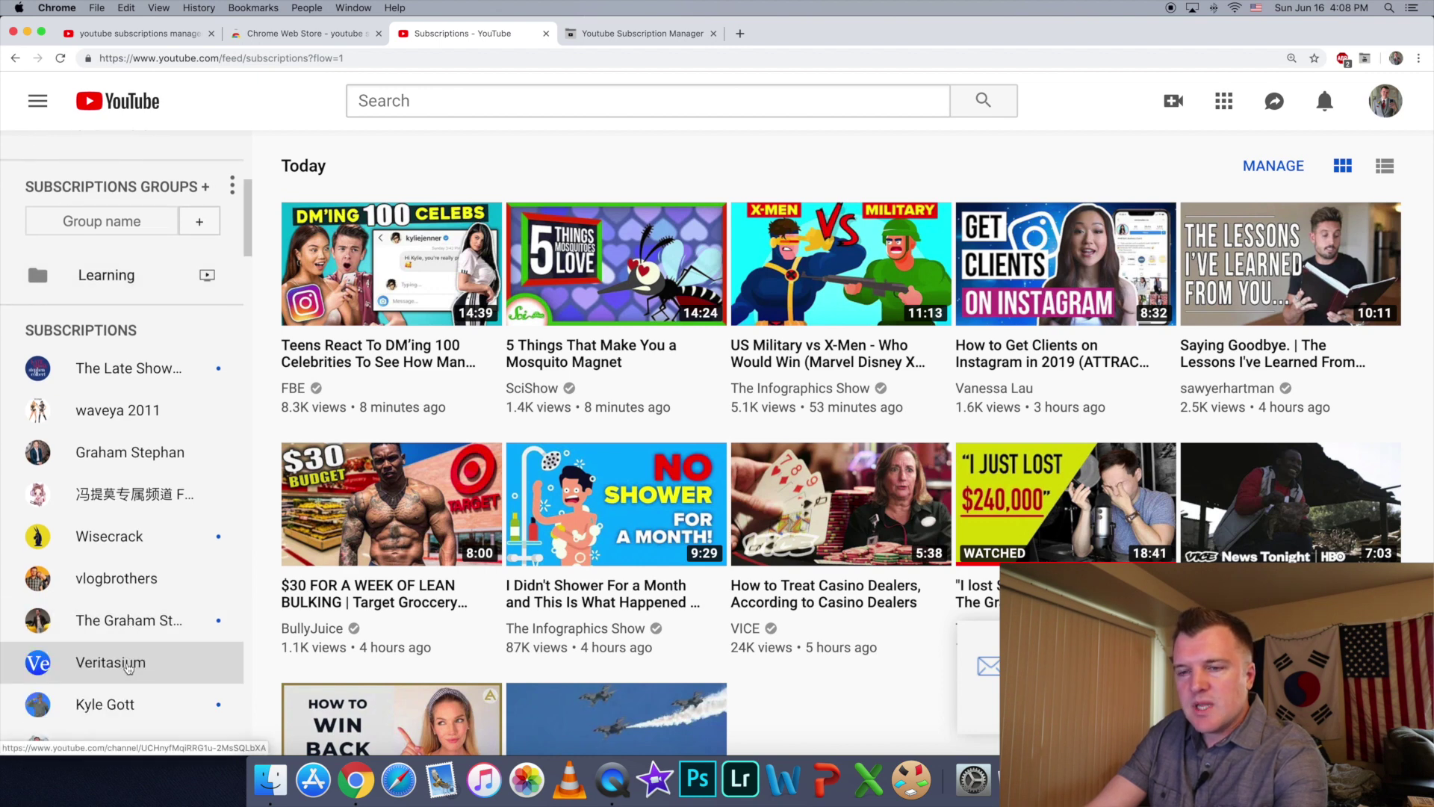
{"action": "scroll", "coordinate": [128, 663], "scroll_direction": "down", "scroll_amount": 1}
{"action": "scroll", "coordinate": [128, 658], "scroll_direction": "down", "scroll_amount": 2}
- Add Veritasium to the Learning group, then start naming a 'Pop Culture' group
{"action": "left_click", "coordinate": [112, 532]}
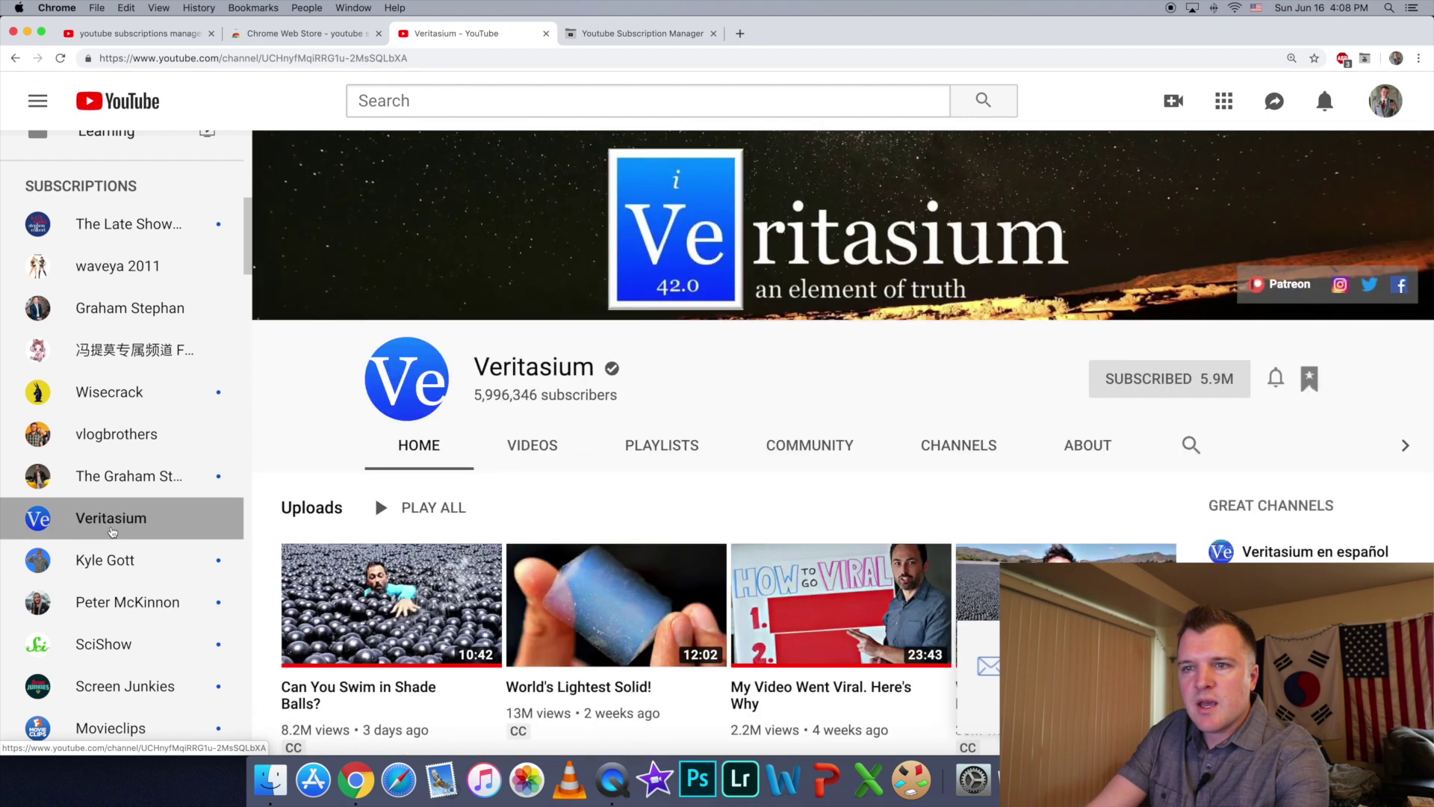
{"action": "left_click", "coordinate": [1311, 380]}
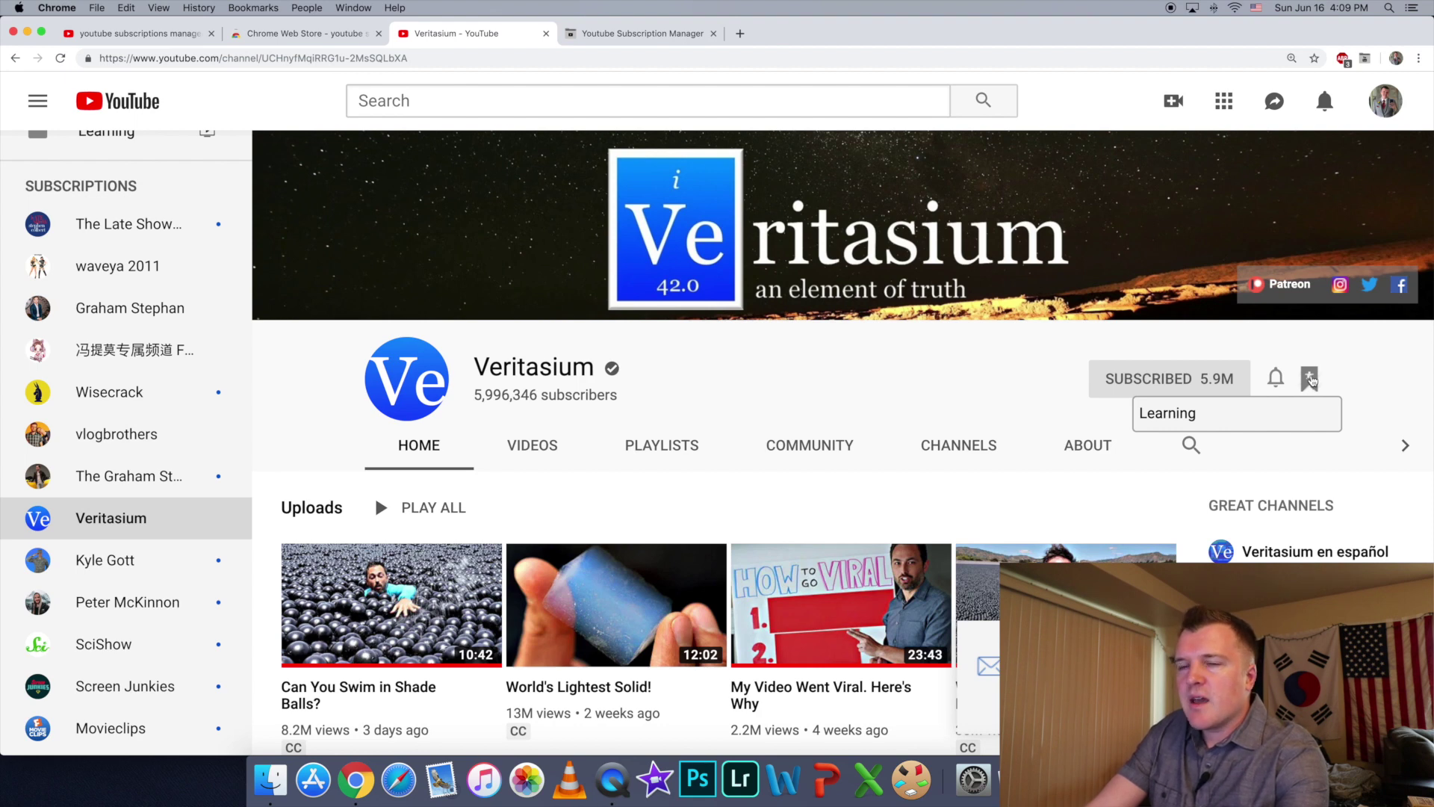
{"action": "left_click", "coordinate": [1207, 421]}
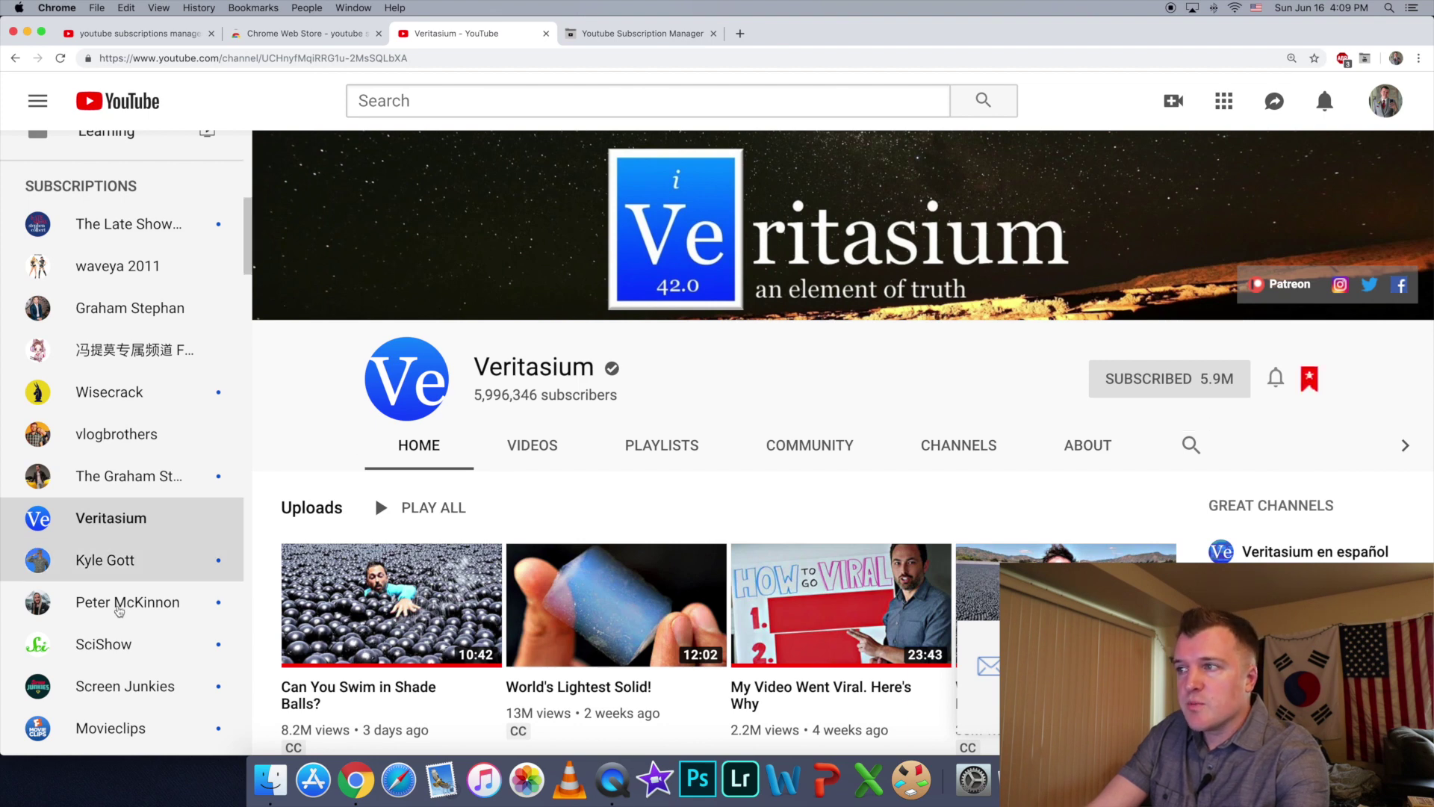
{"action": "scroll", "coordinate": [150, 486], "scroll_direction": "up", "scroll_amount": 5}
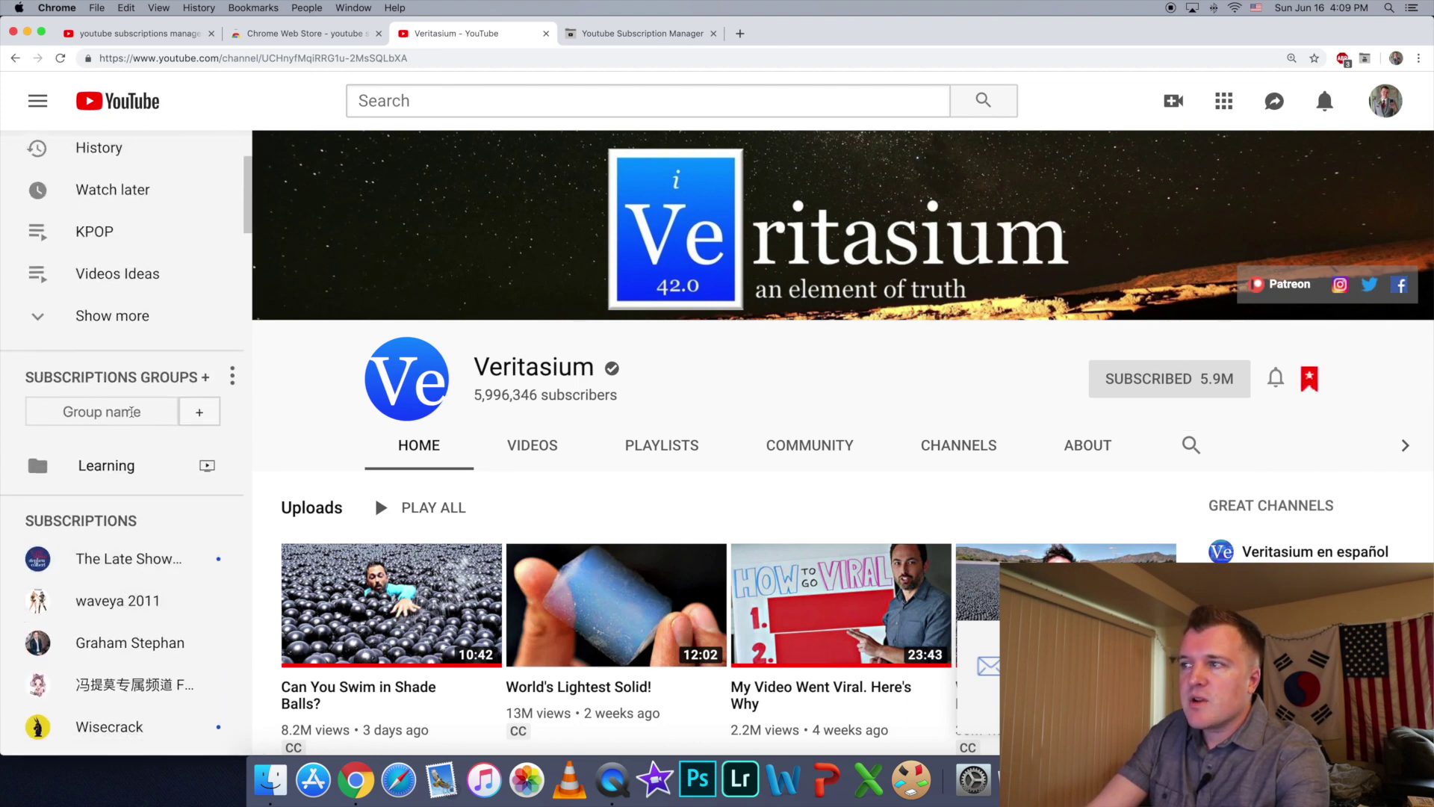
{"action": "left_click", "coordinate": [131, 412]}
{"action": "type", "text": "Pop Culture"}
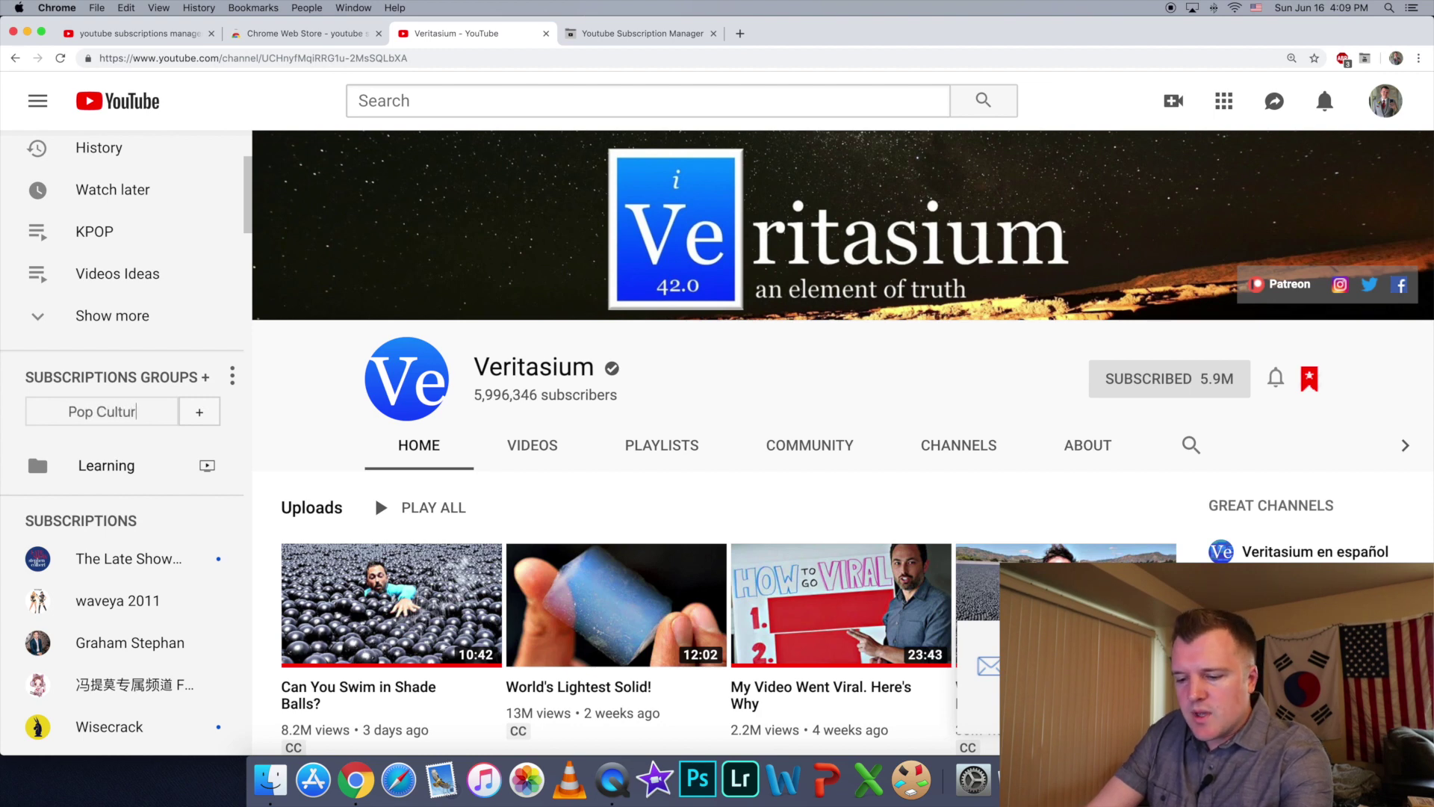
- Create the 'Pop Culture' group and add the Wisecrack channel to it
{"action": "left_click", "coordinate": [195, 411]}
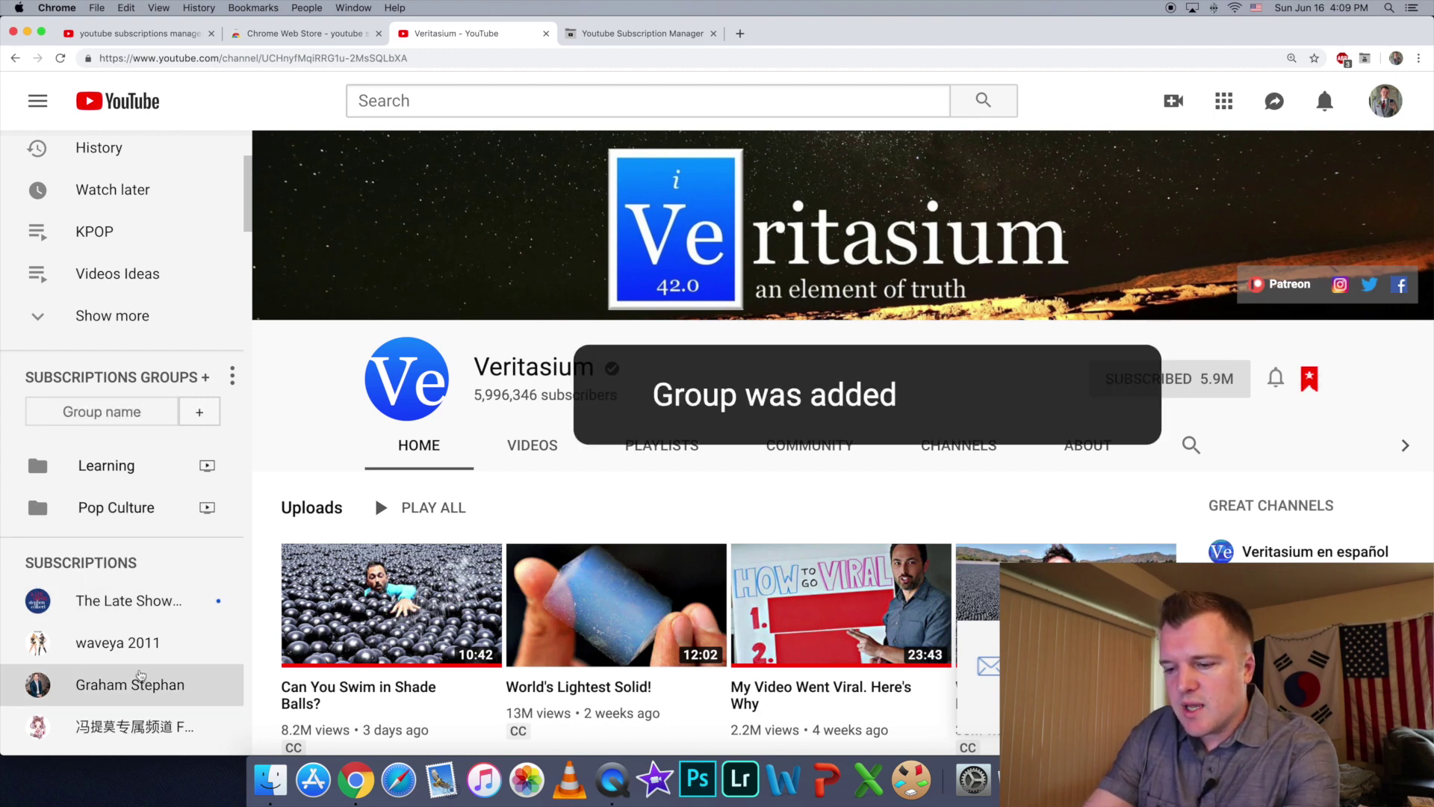
{"action": "scroll", "coordinate": [154, 644], "scroll_direction": "down", "scroll_amount": 3}
{"action": "scroll", "coordinate": [154, 644], "scroll_direction": "down", "scroll_amount": 1}
{"action": "left_click", "coordinate": [147, 611]}
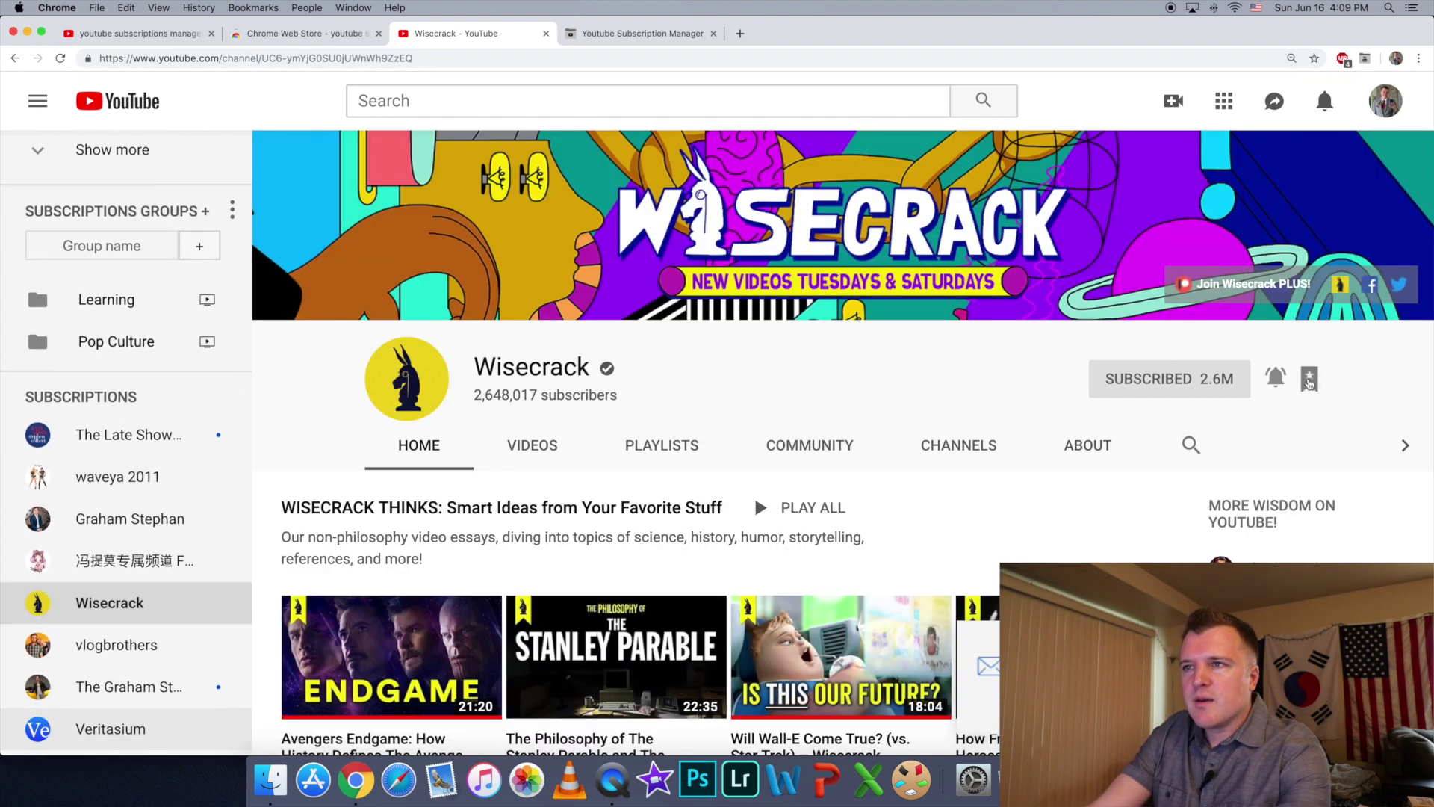
{"action": "left_click", "coordinate": [1309, 383]}
{"action": "left_click", "coordinate": [1208, 449]}
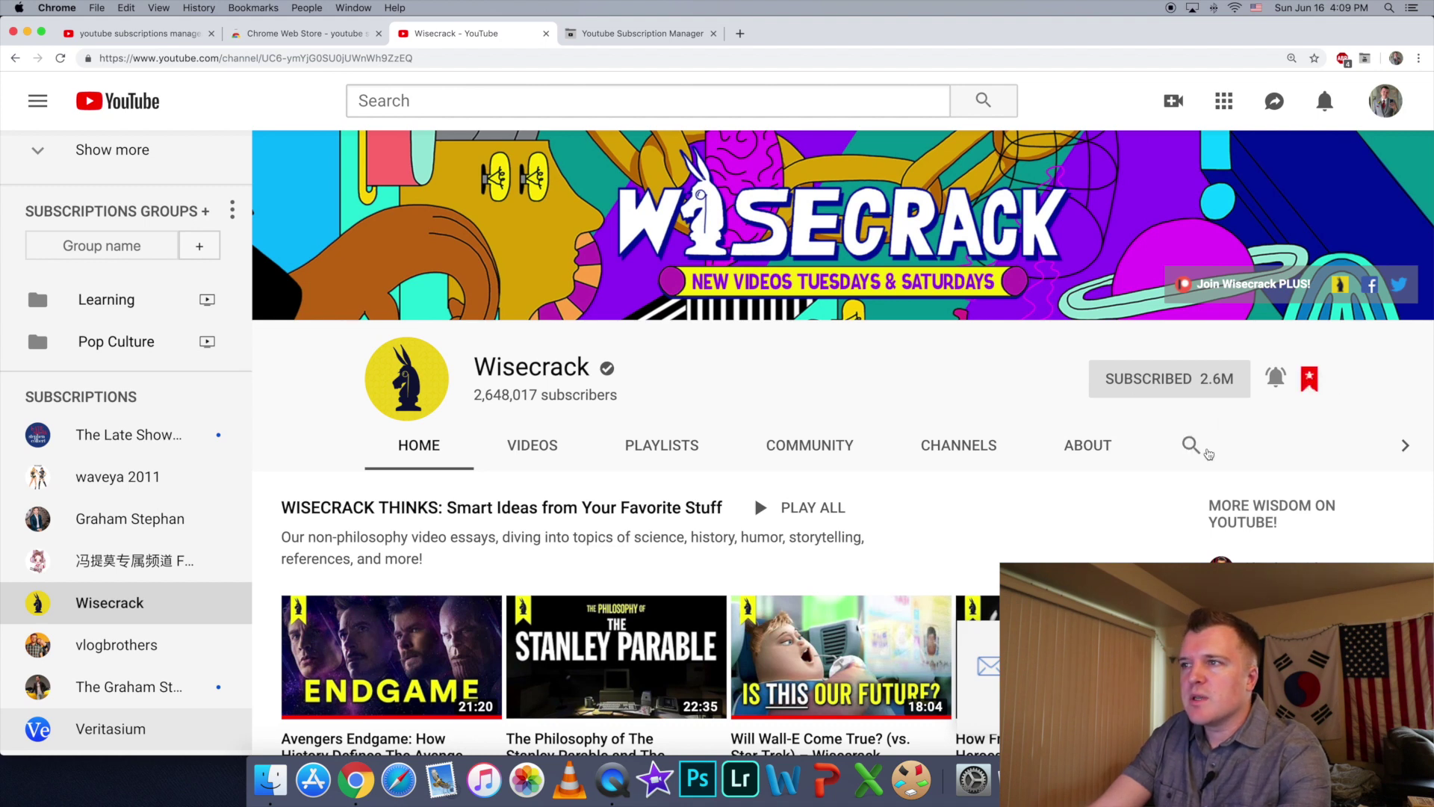
{"action": "scroll", "coordinate": [147, 475], "scroll_direction": "up", "scroll_amount": 4}
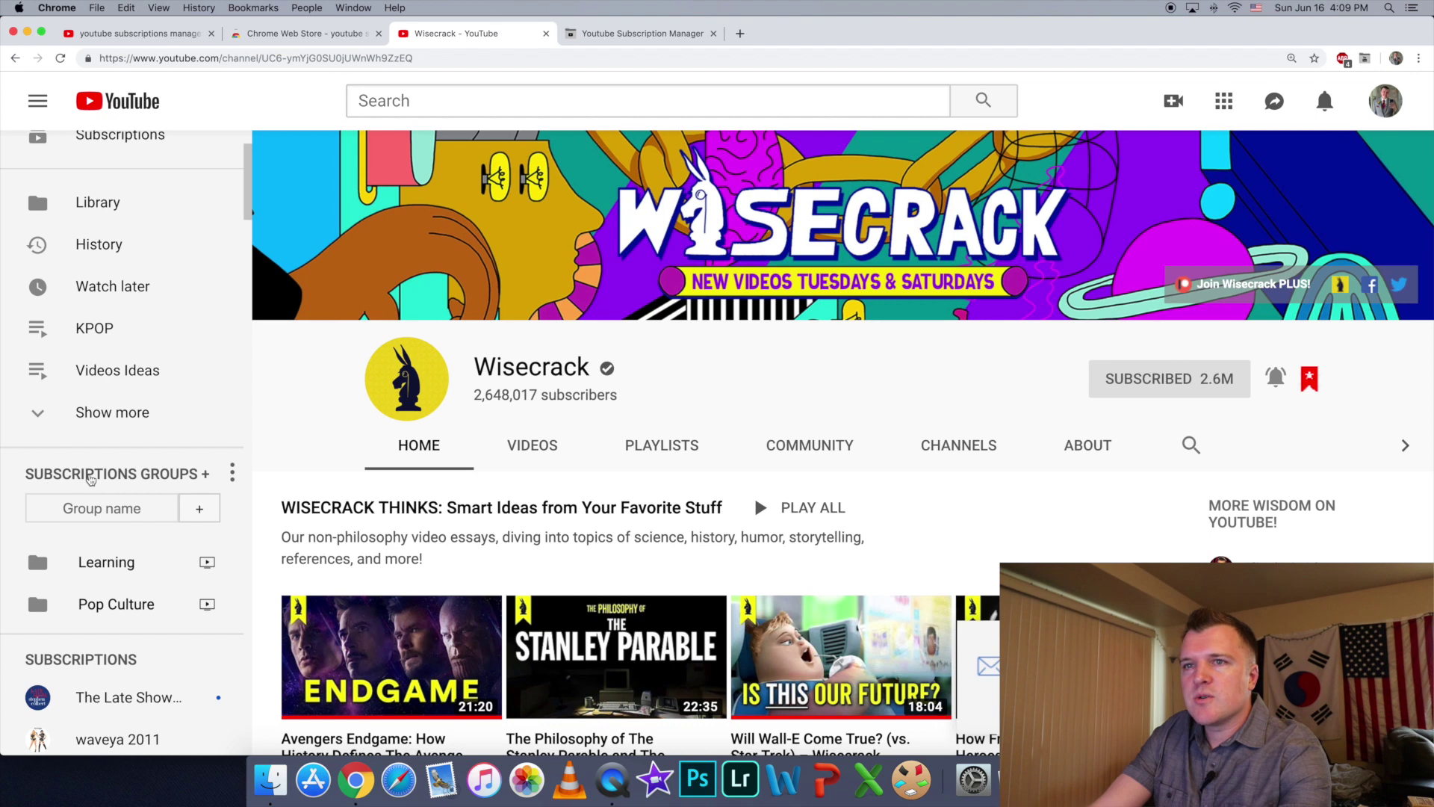
{"action": "left_click", "coordinate": [137, 477]}
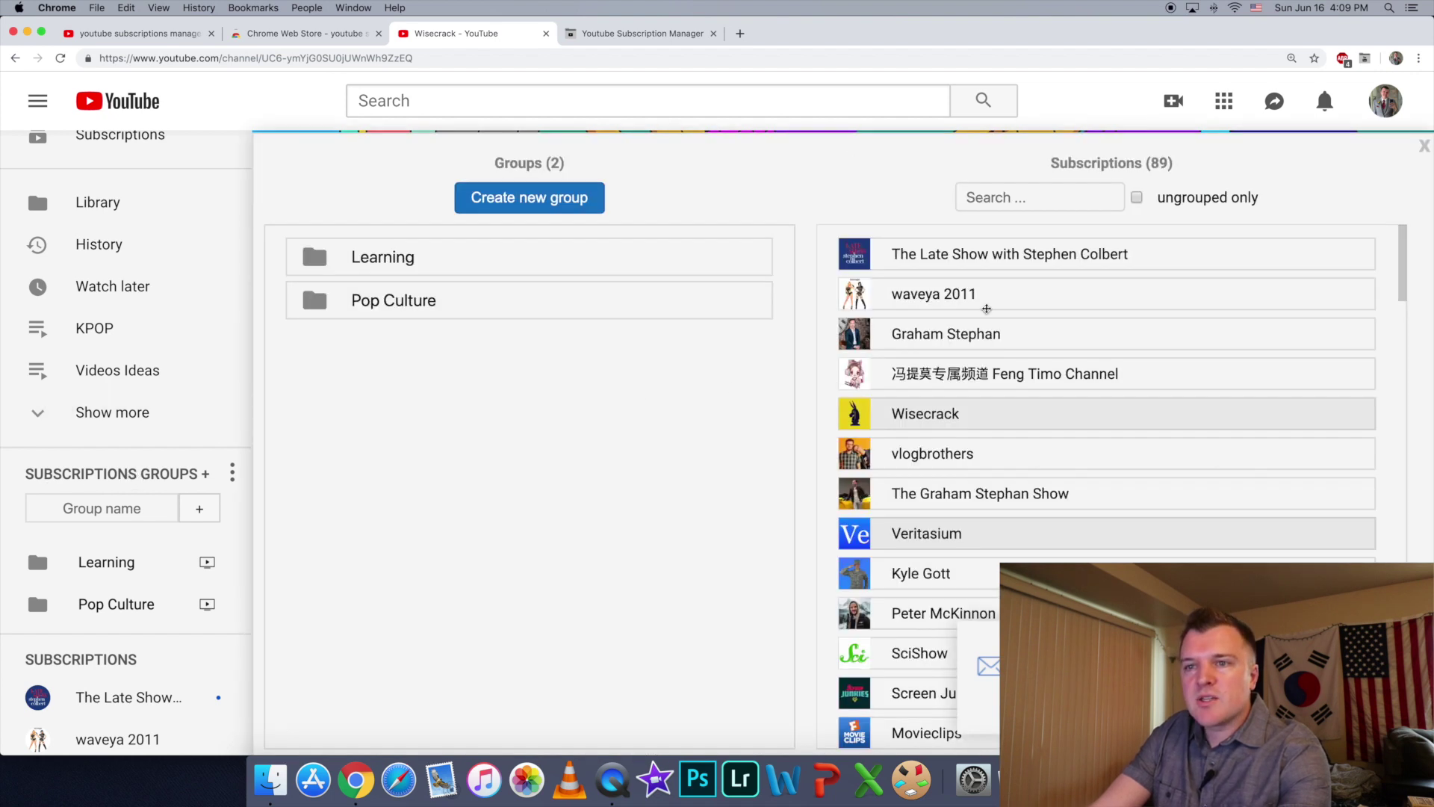
- Add a third group named 'Photography' in the Subscription Manager panel
{"action": "scroll", "coordinate": [1065, 289], "scroll_direction": "down", "scroll_amount": 10}
{"action": "scroll", "coordinate": [1066, 290], "scroll_direction": "down", "scroll_amount": 4}
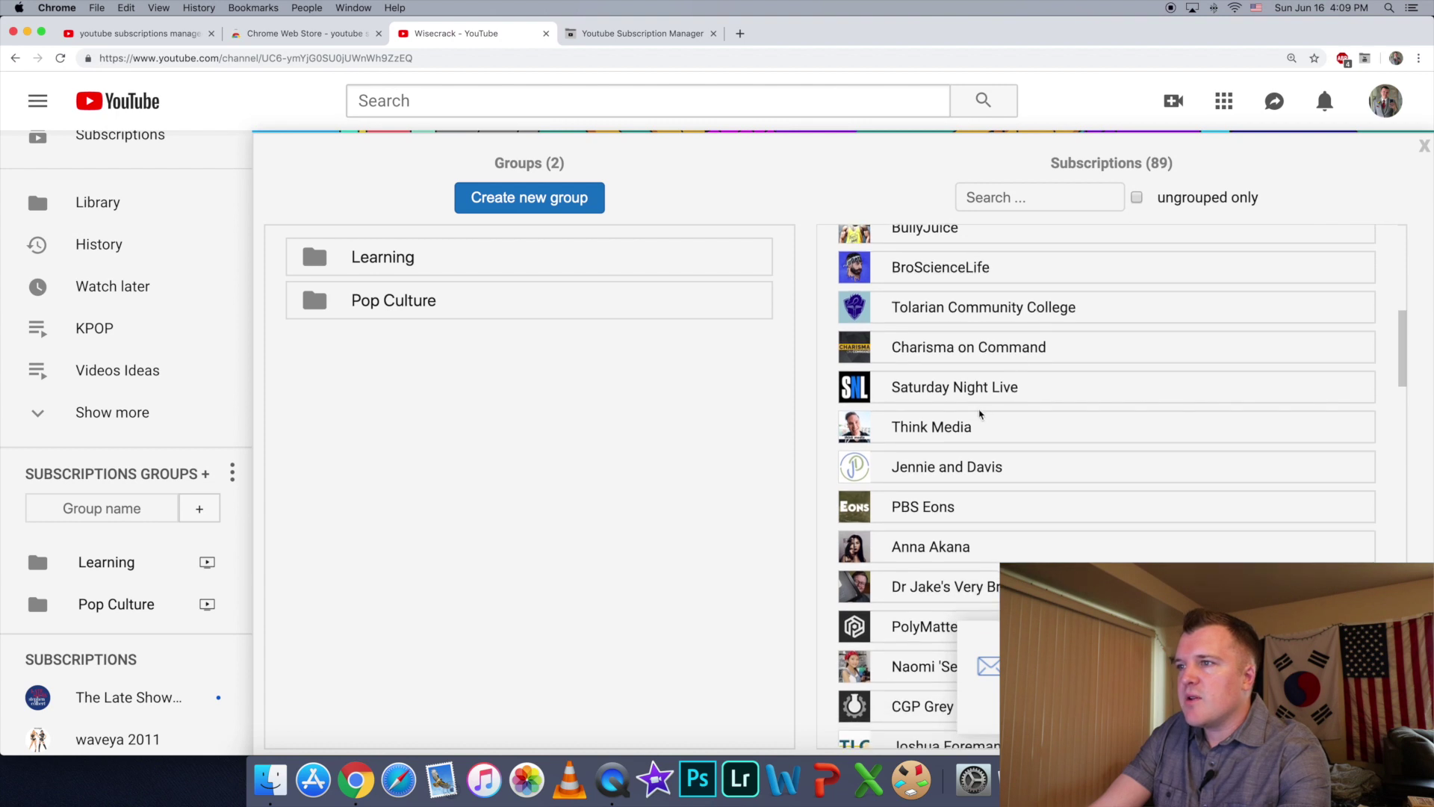
{"action": "left_click", "coordinate": [579, 209]}
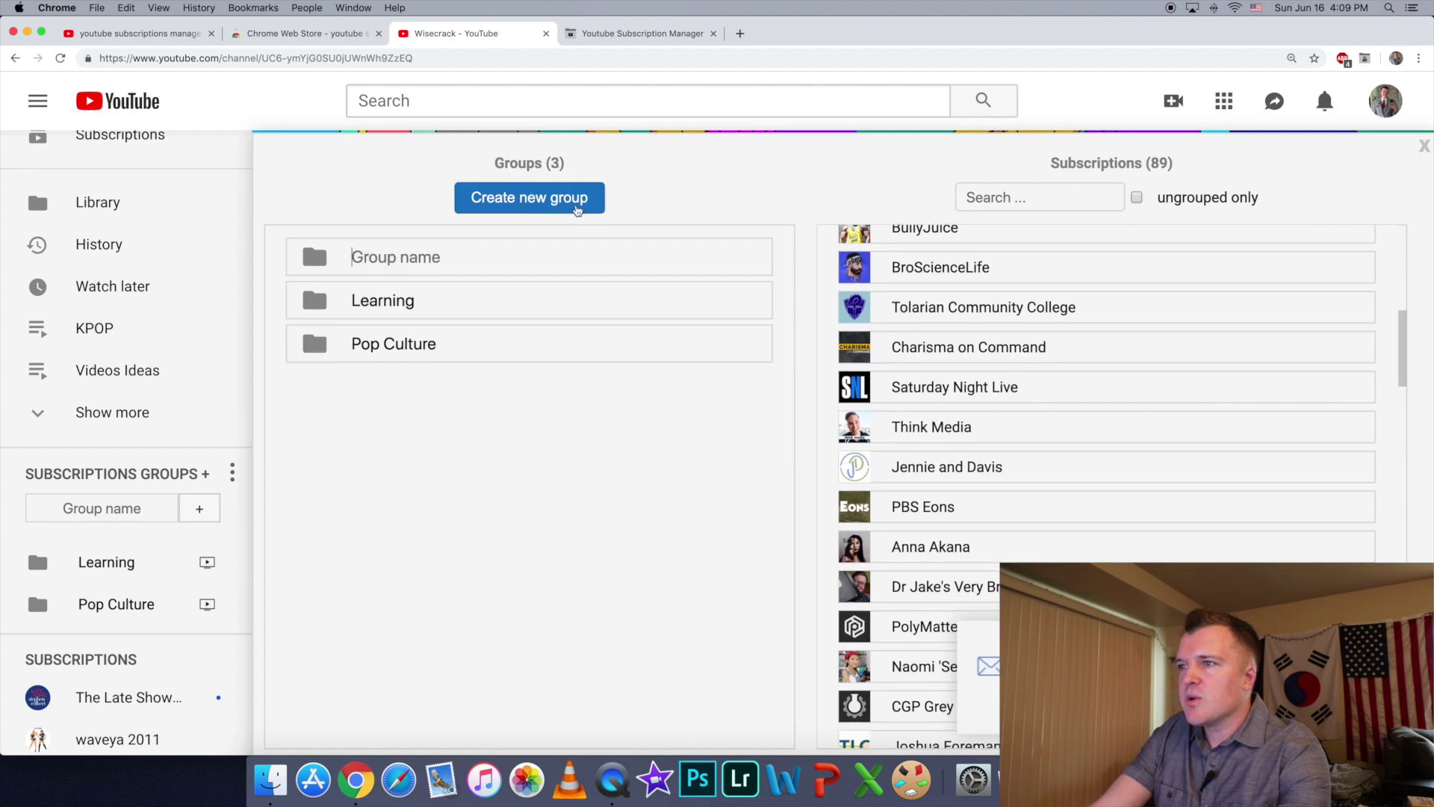
{"action": "type", "text": "Photography"}
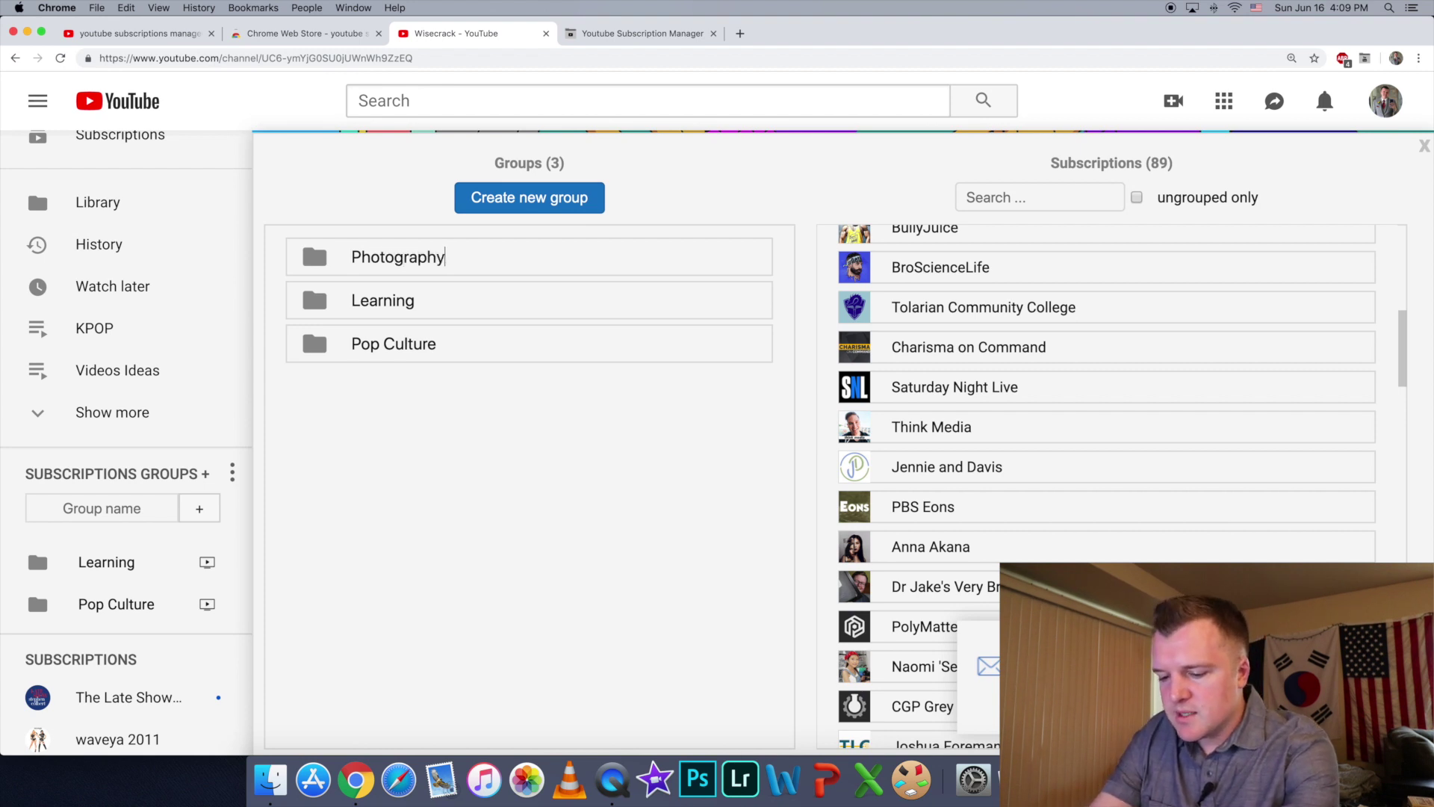
{"action": "left_click", "coordinate": [548, 199]}
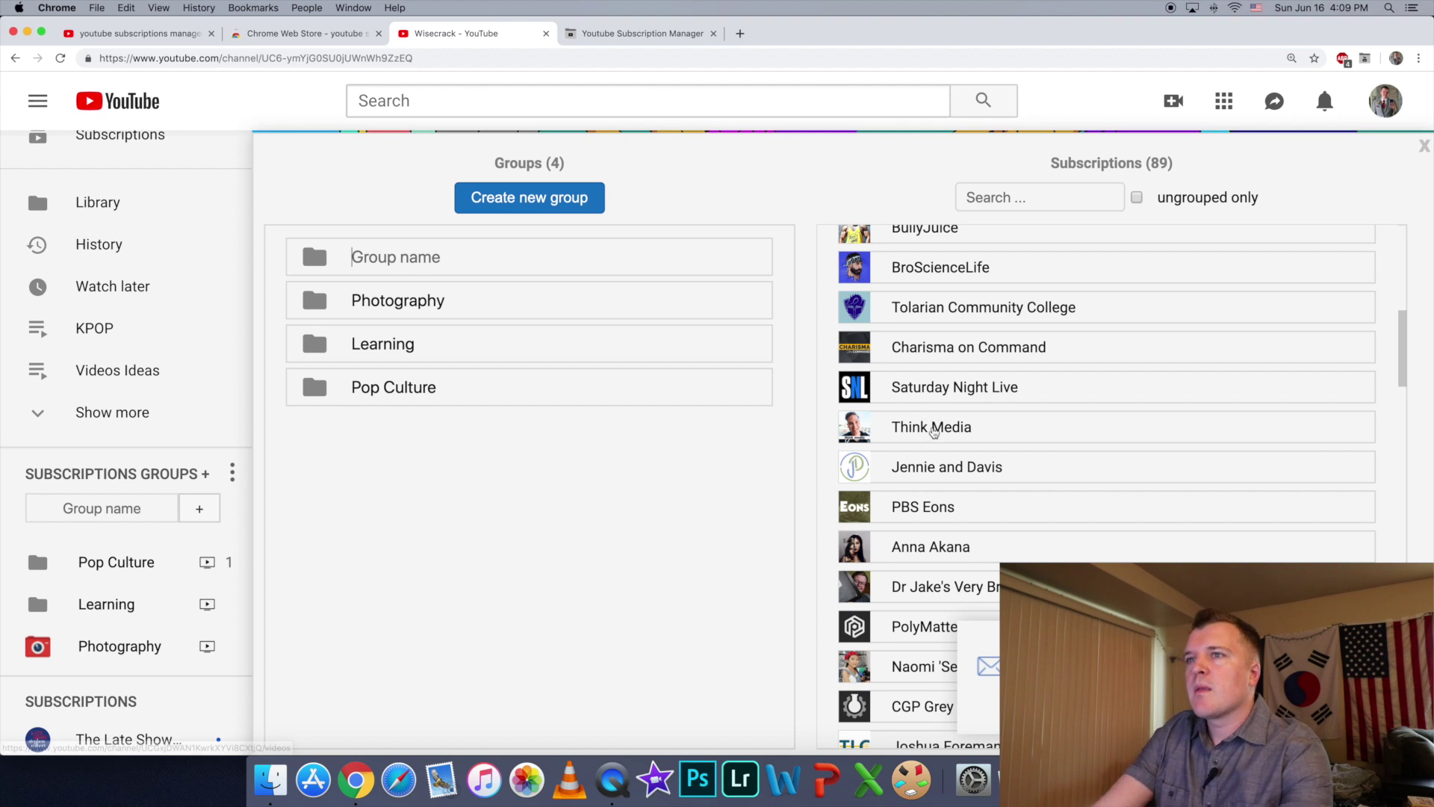
- Drag Think Media to Photography, PBS Eons and SciShow to Learning, HISHE and Screen Junkies to Pop Culture
{"action": "left_click_drag", "start_coordinate": [934, 432], "coordinate": [553, 310]}
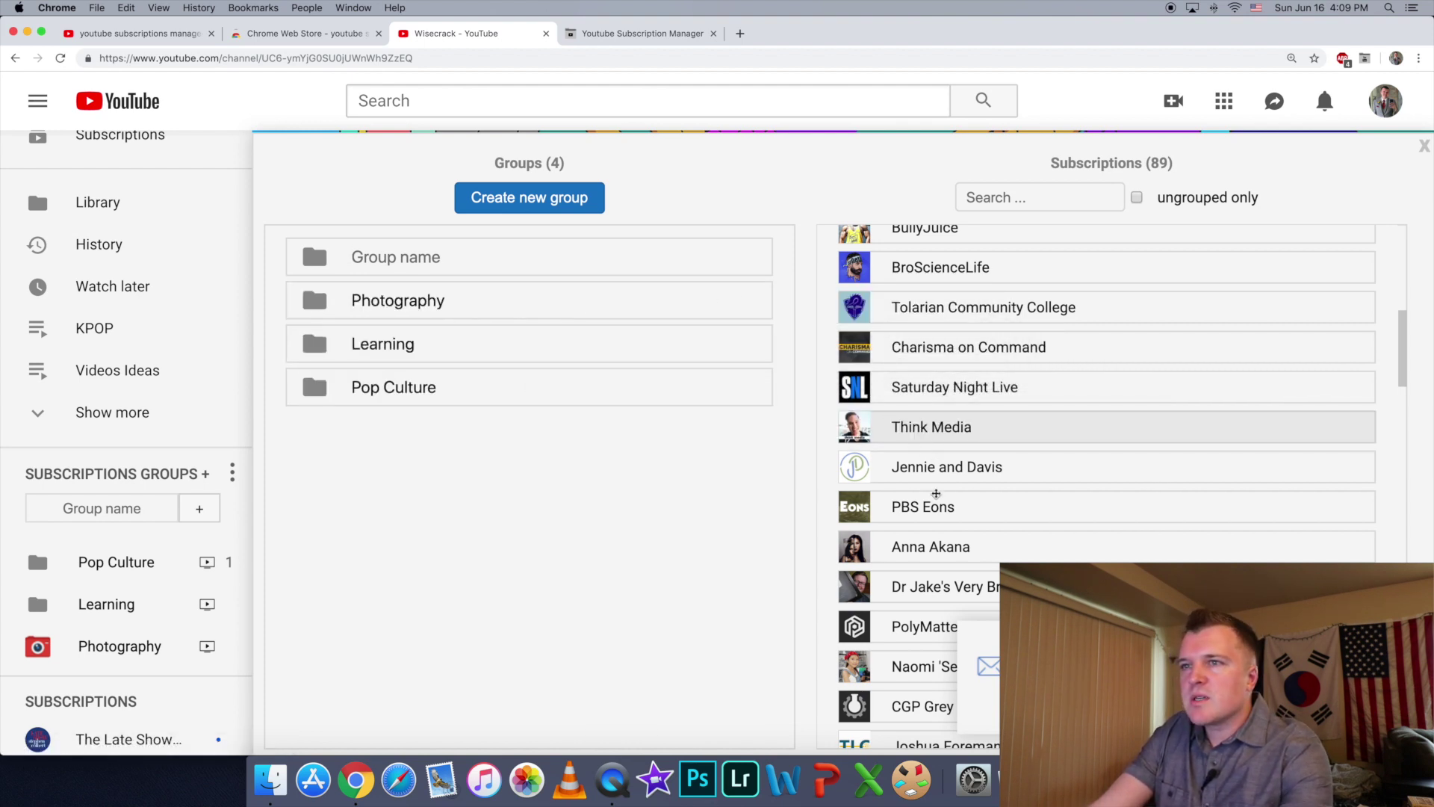
{"action": "left_click_drag", "start_coordinate": [933, 495], "coordinate": [689, 351]}
{"action": "scroll", "coordinate": [970, 279], "scroll_direction": "up", "scroll_amount": 5}
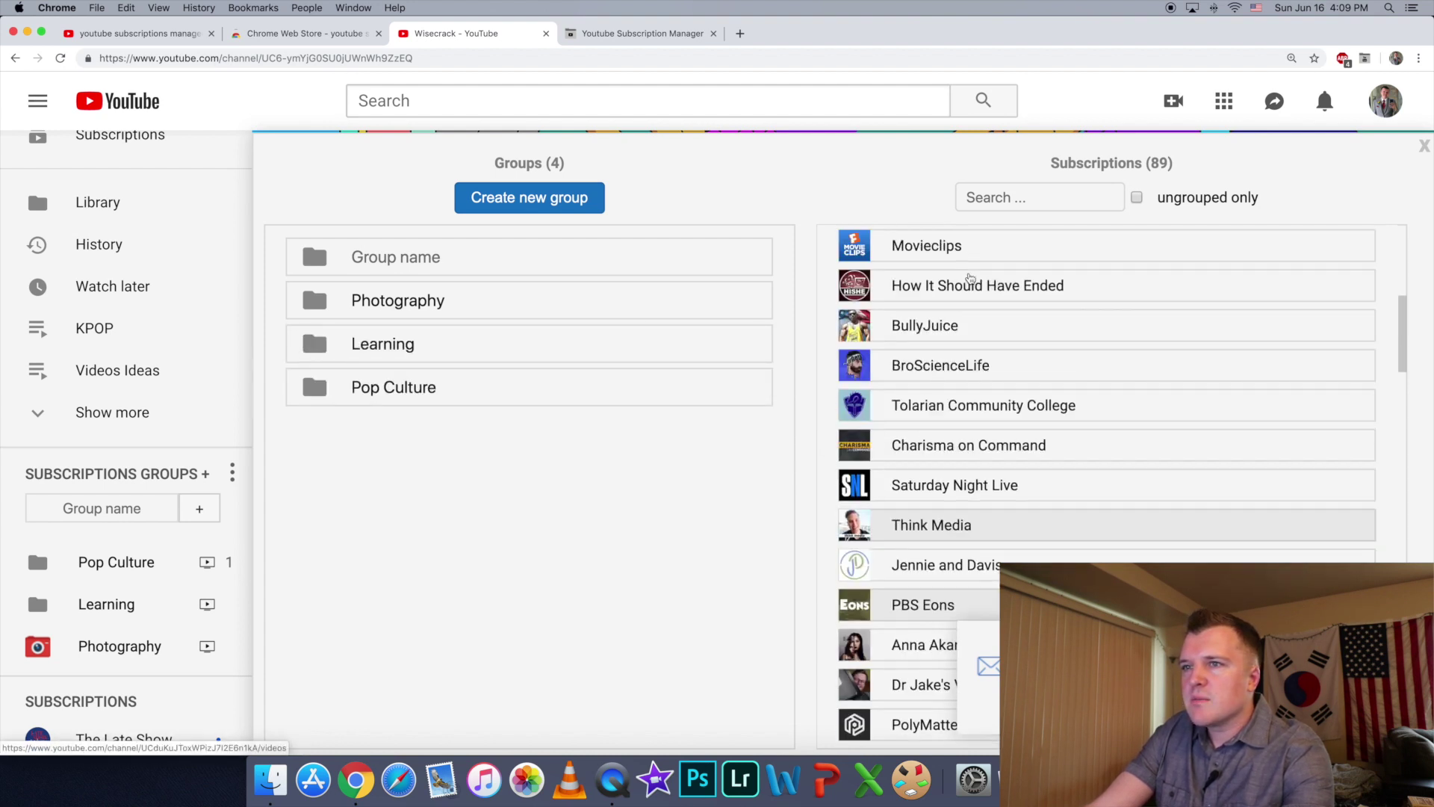
{"action": "left_click_drag", "start_coordinate": [970, 363], "coordinate": [682, 402]}
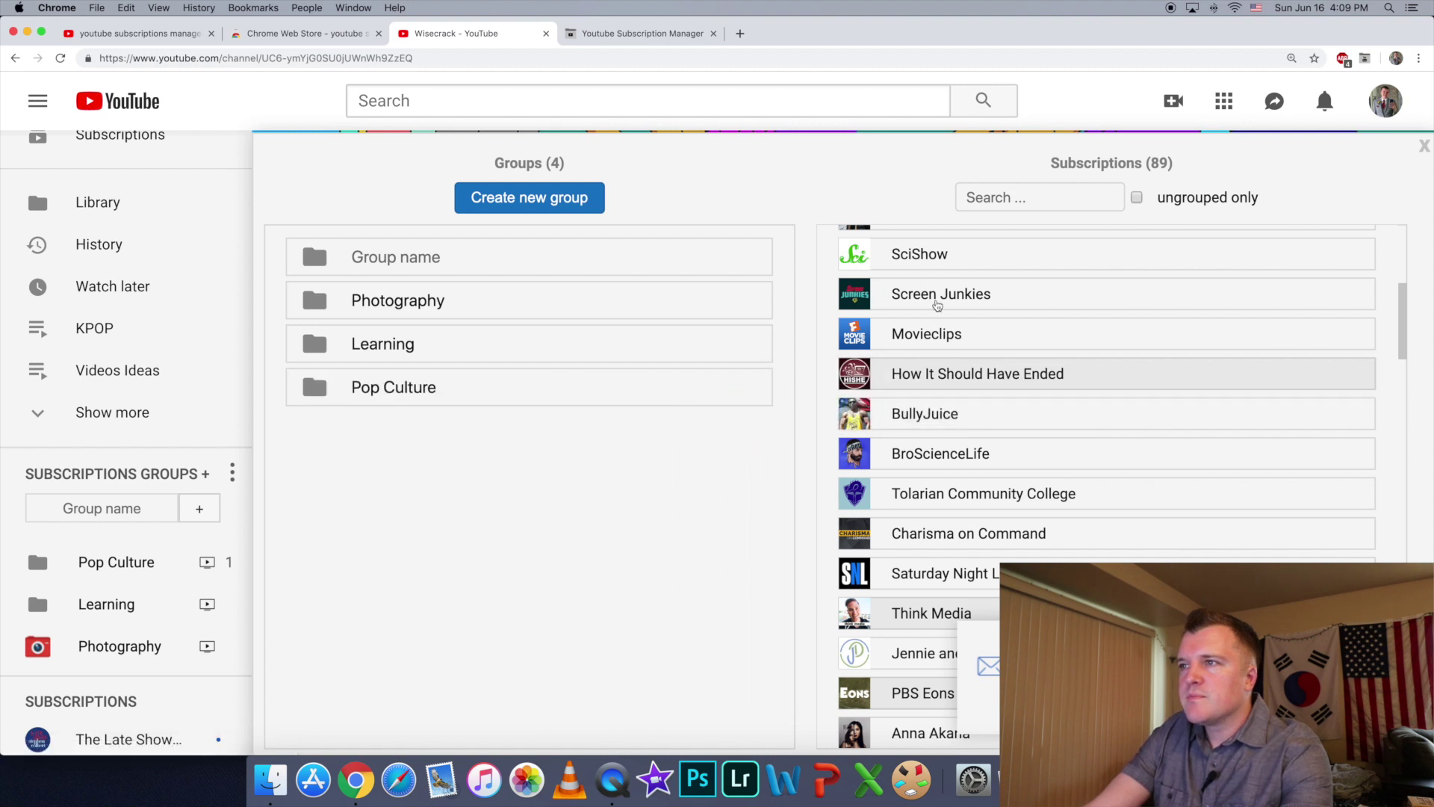
{"action": "left_click_drag", "start_coordinate": [925, 306], "coordinate": [682, 392]}
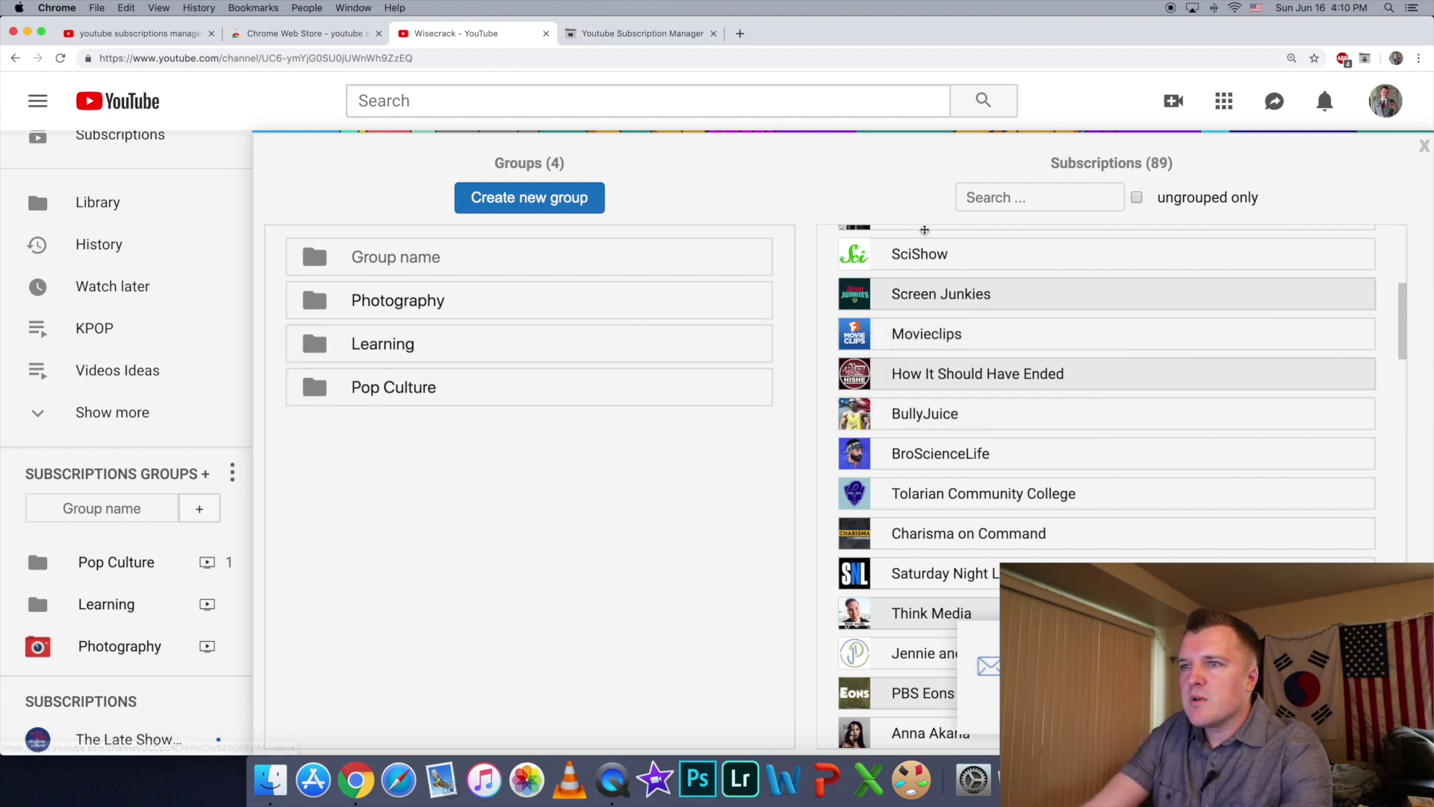
{"action": "left_click_drag", "start_coordinate": [922, 253], "coordinate": [730, 336]}
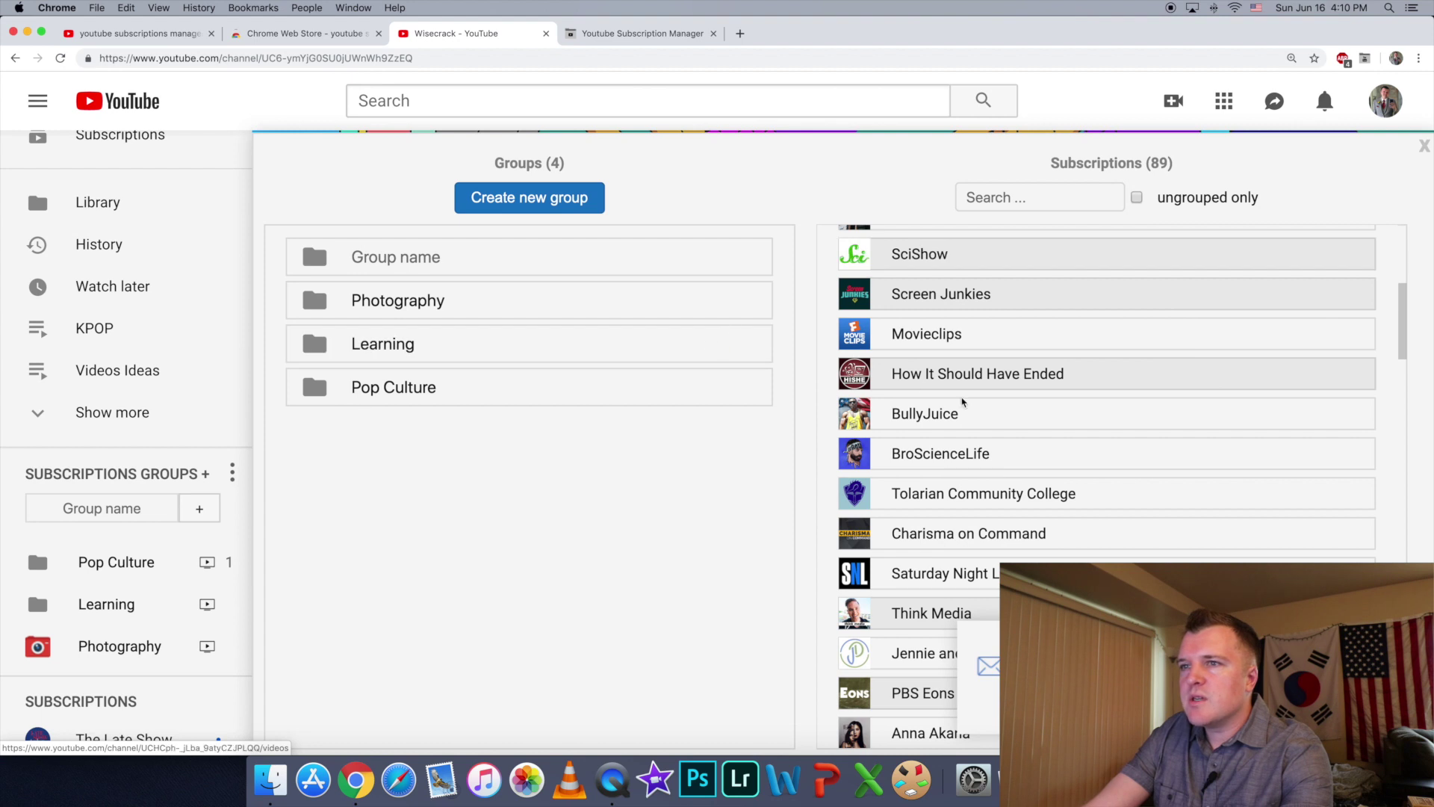
- Drag Saturday Night Live to Pop Culture, and PolyMatter, CGP Grey and TED to Learning
{"action": "scroll", "coordinate": [919, 406], "scroll_direction": "down", "scroll_amount": 5}
{"action": "left_click_drag", "start_coordinate": [961, 398], "coordinate": [711, 397]}
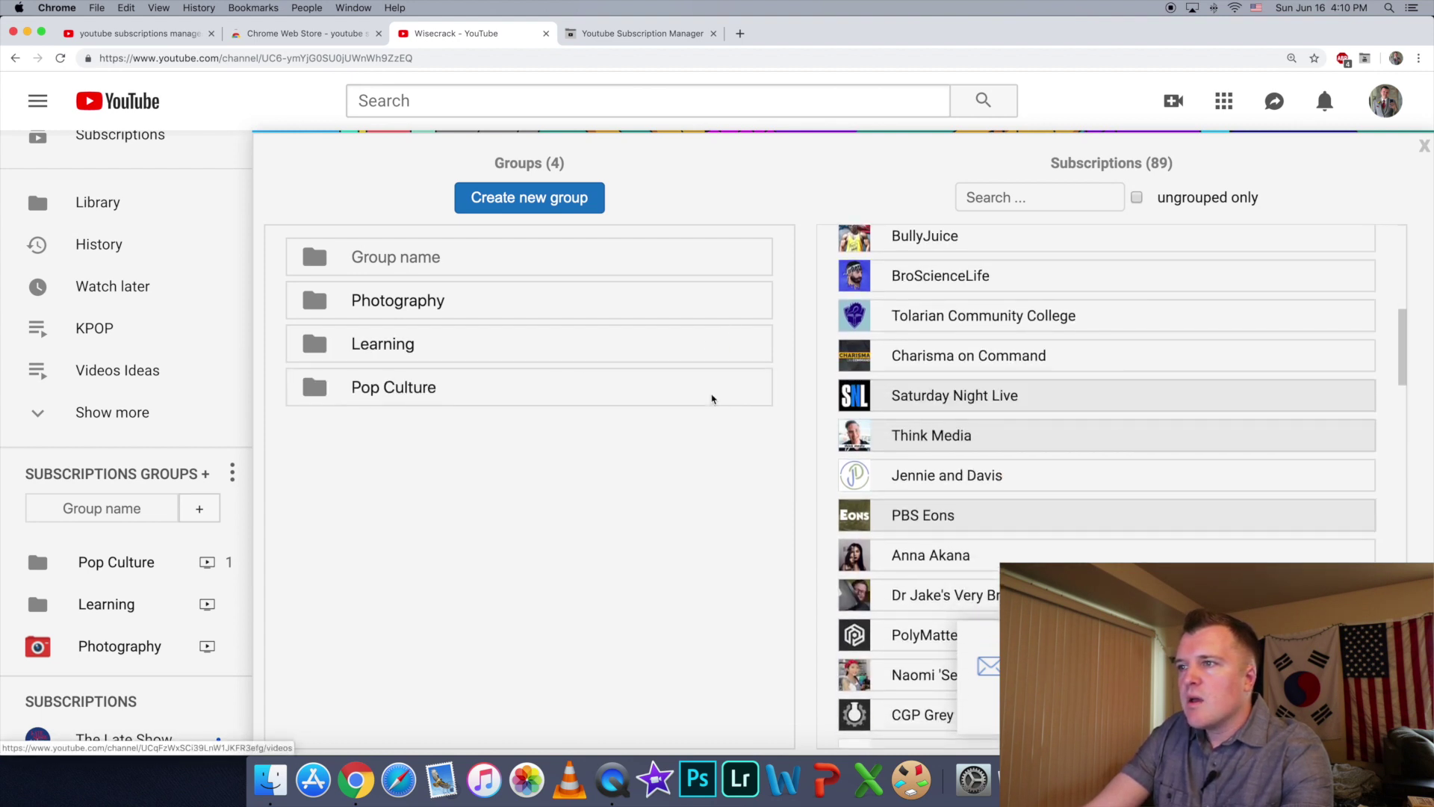
{"action": "scroll", "coordinate": [997, 388], "scroll_direction": "down", "scroll_amount": 4}
{"action": "scroll", "coordinate": [996, 384], "scroll_direction": "down", "scroll_amount": 1}
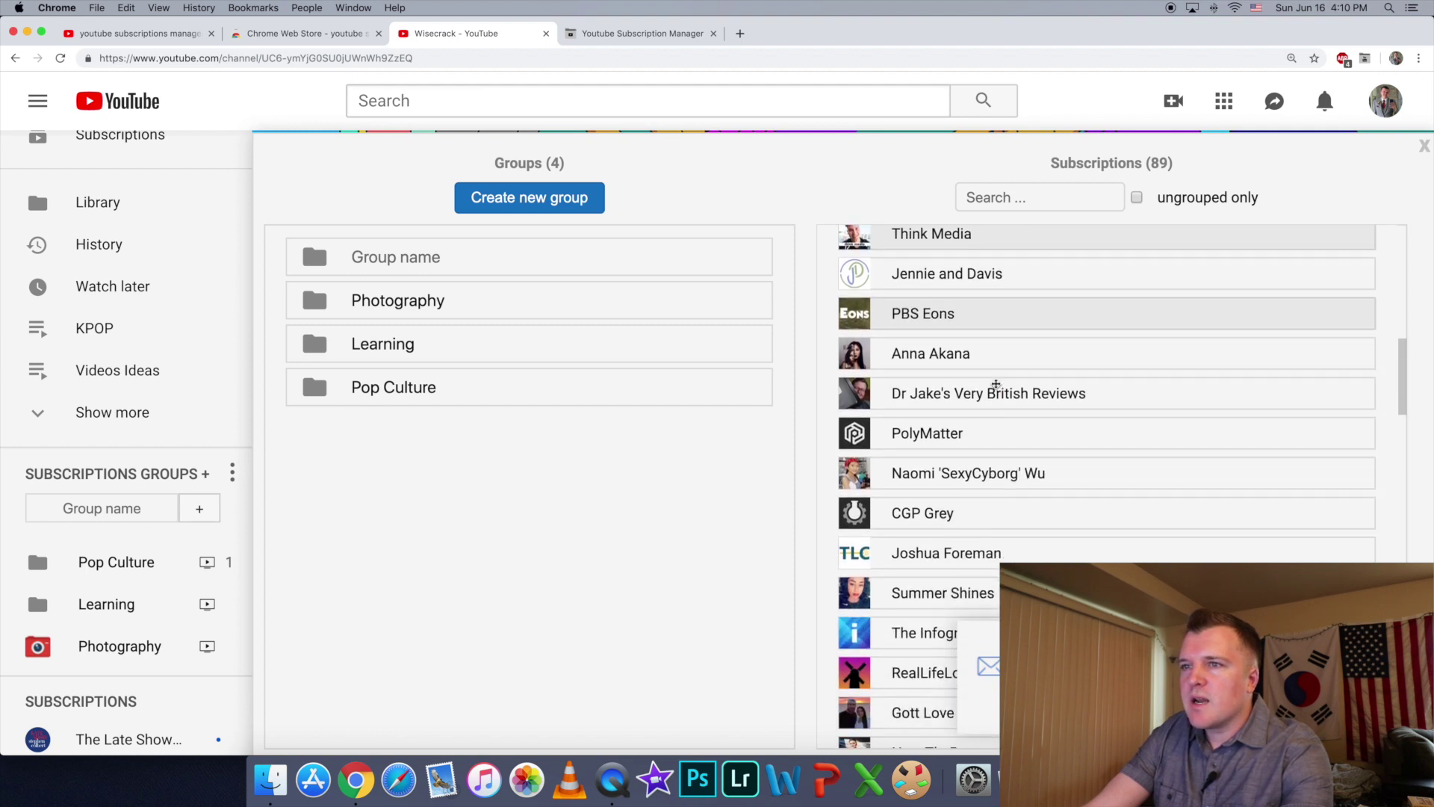
{"action": "left_click_drag", "start_coordinate": [949, 446], "coordinate": [688, 348]}
{"action": "left_click_drag", "start_coordinate": [955, 512], "coordinate": [651, 348]}
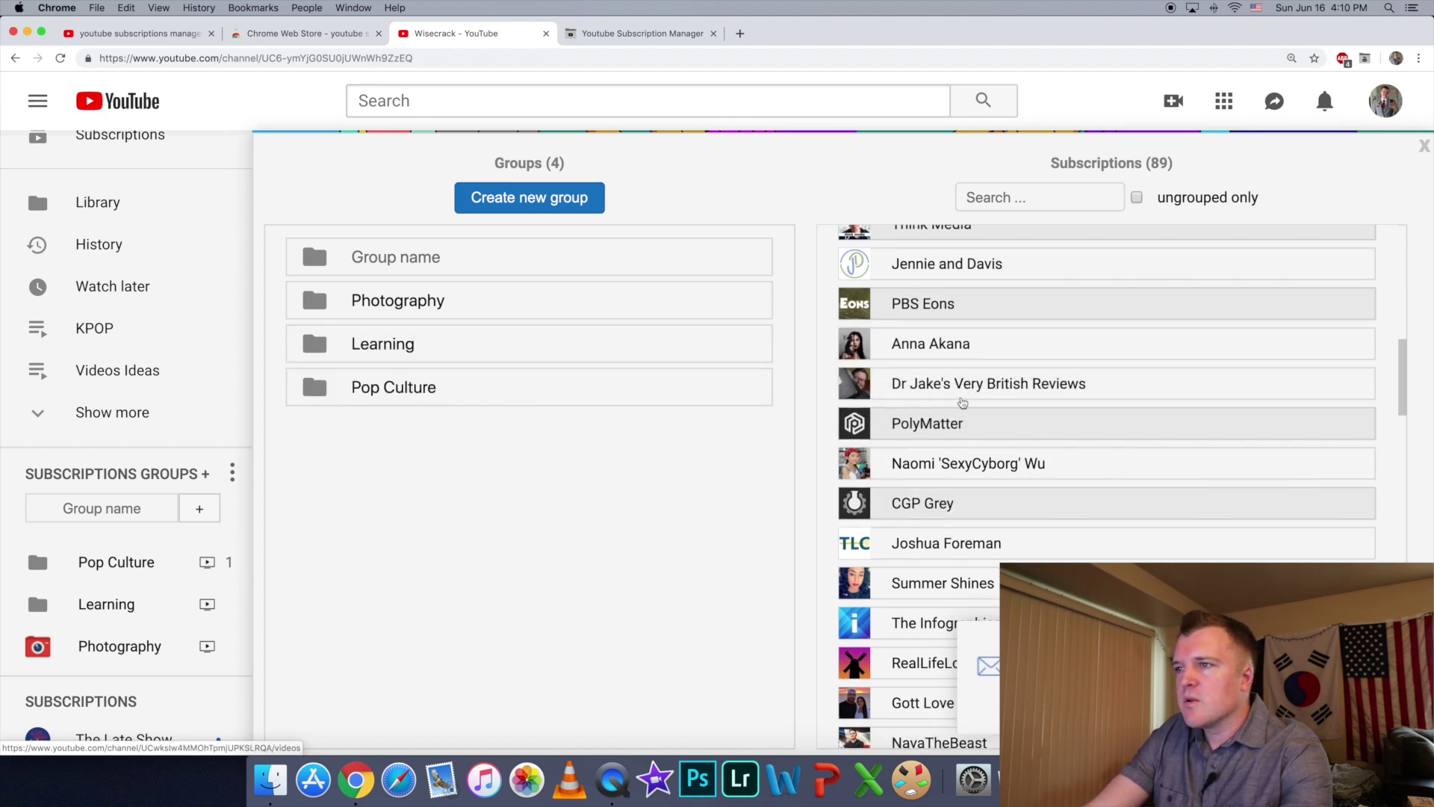
{"action": "scroll", "coordinate": [963, 403], "scroll_direction": "down", "scroll_amount": 4}
{"action": "scroll", "coordinate": [963, 403], "scroll_direction": "down", "scroll_amount": 3}
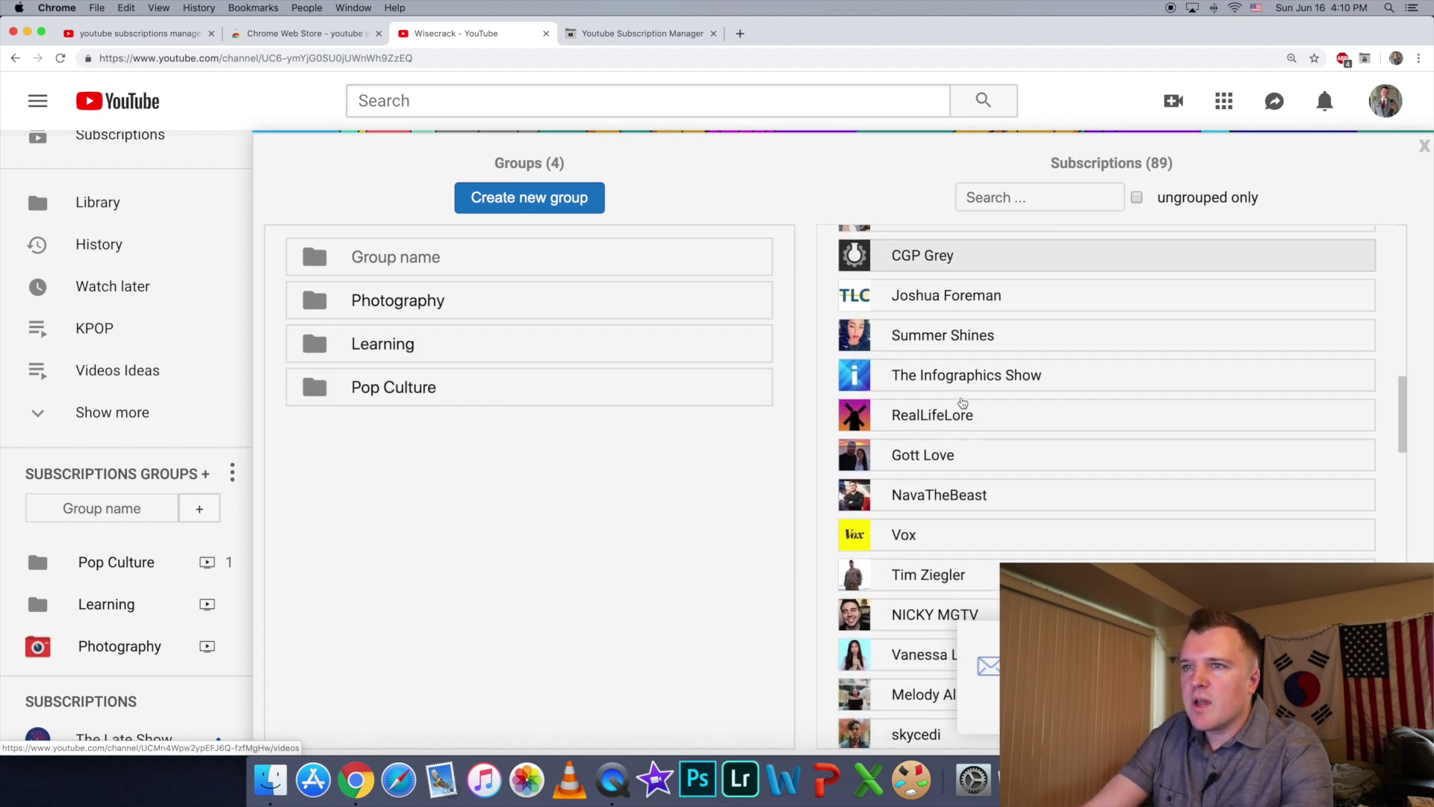
{"action": "scroll", "coordinate": [963, 403], "scroll_direction": "down", "scroll_amount": 8}
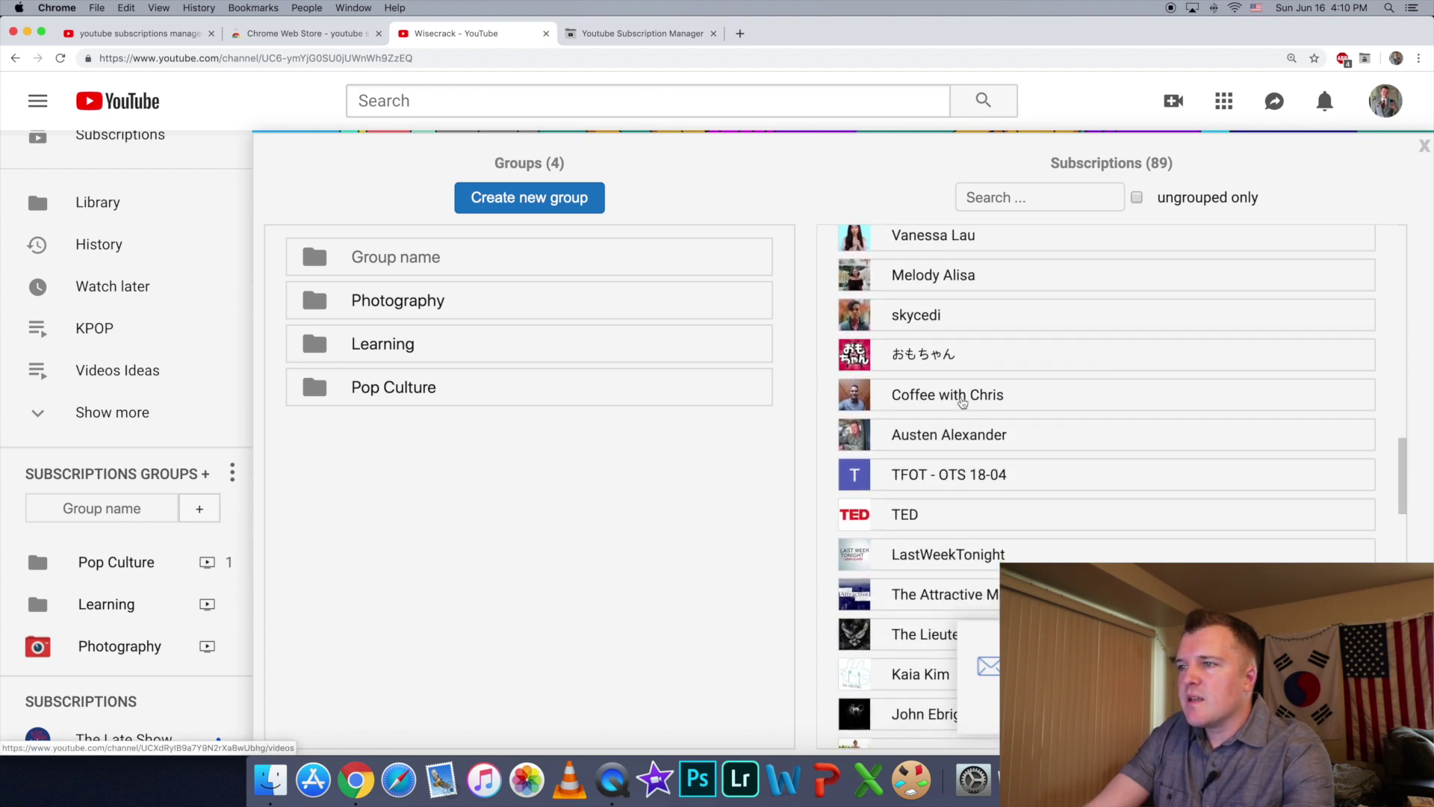
{"action": "left_click_drag", "start_coordinate": [915, 517], "coordinate": [435, 339]}
{"action": "scroll", "coordinate": [866, 404], "scroll_direction": "down", "scroll_amount": 4}
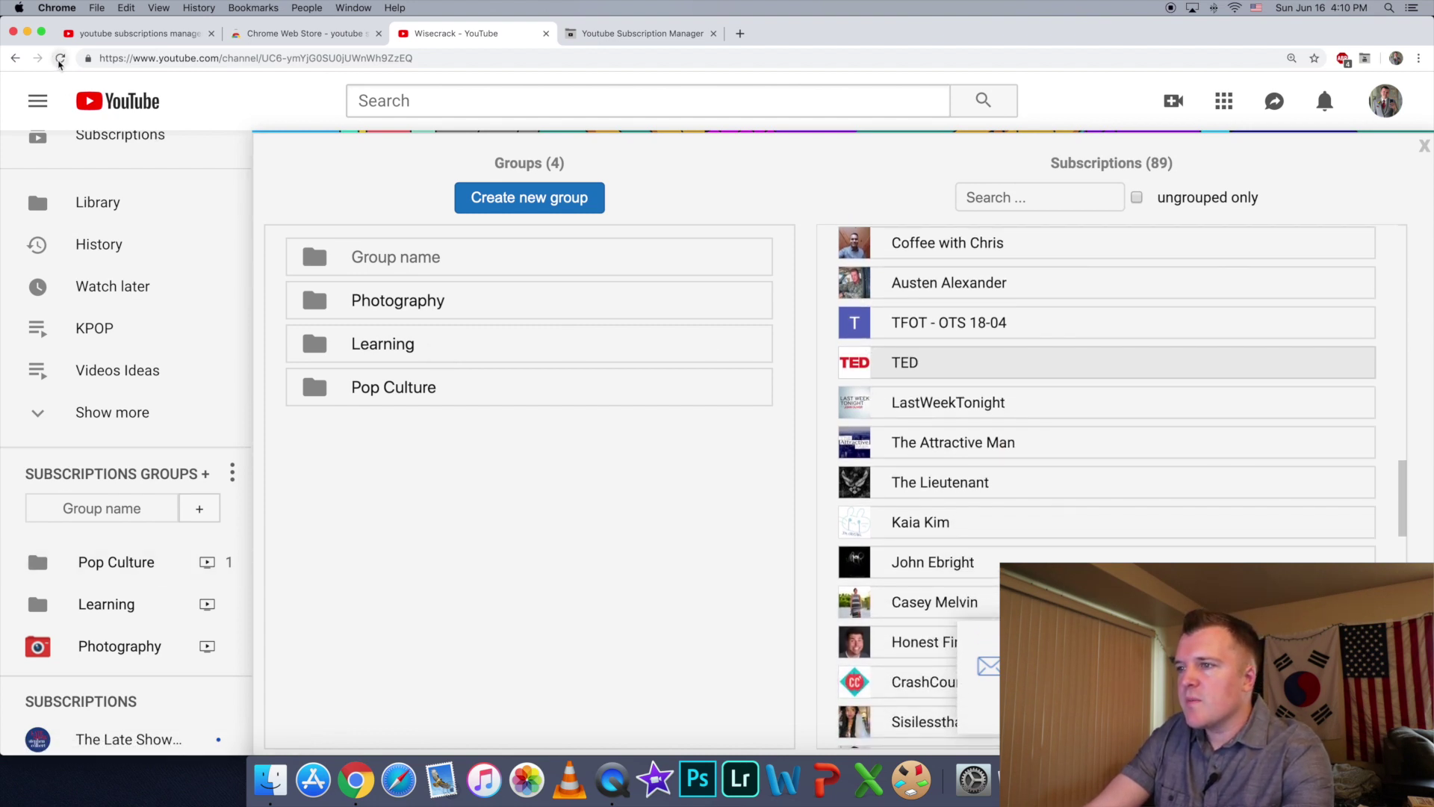
- Reload YouTube and expand the Learning, Pop Culture and Photography groups in the sidebar
{"action": "left_click", "coordinate": [61, 59]}
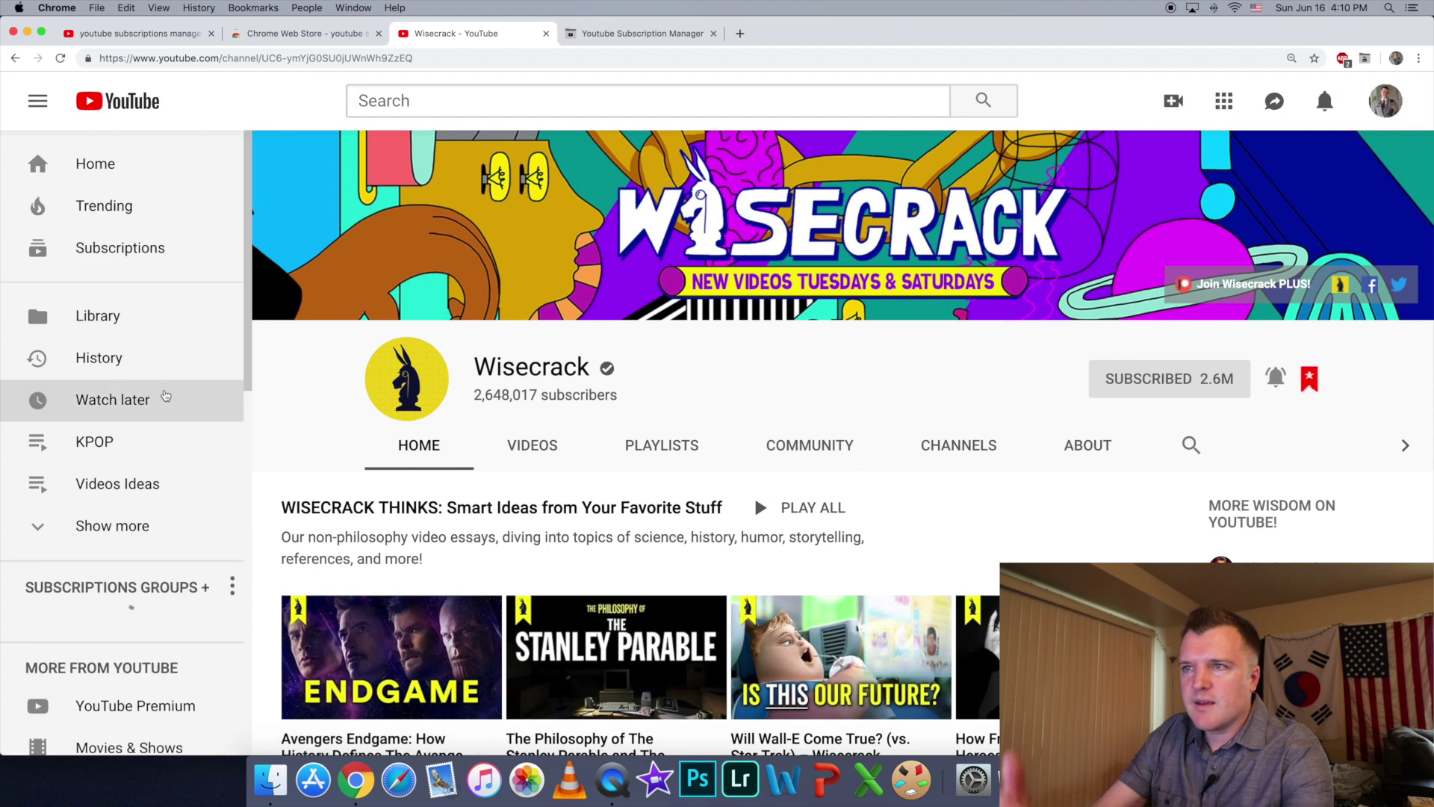
{"action": "scroll", "coordinate": [163, 396], "scroll_direction": "down", "scroll_amount": 3}
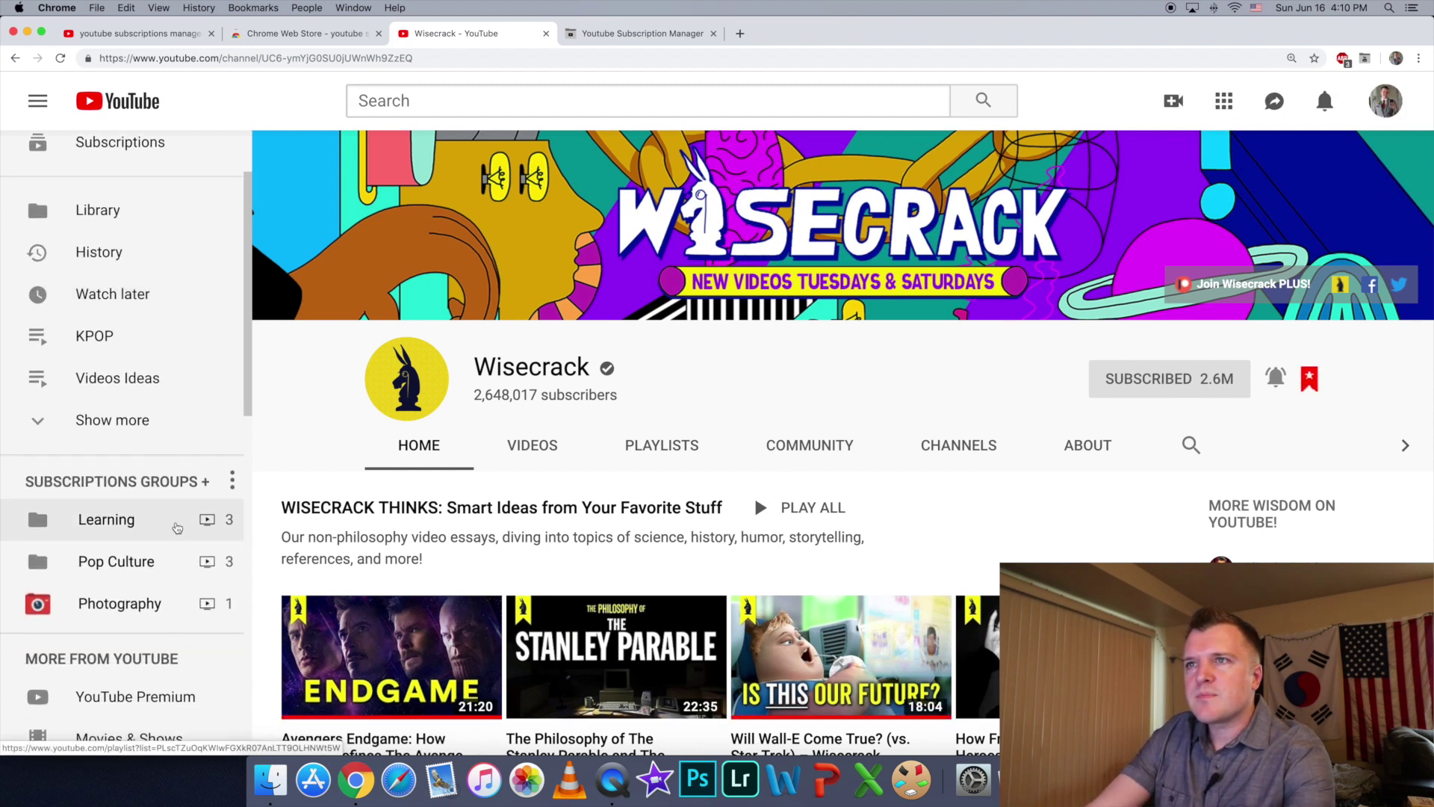
{"action": "left_click", "coordinate": [137, 531]}
{"action": "scroll", "coordinate": [138, 532], "scroll_direction": "down", "scroll_amount": 4}
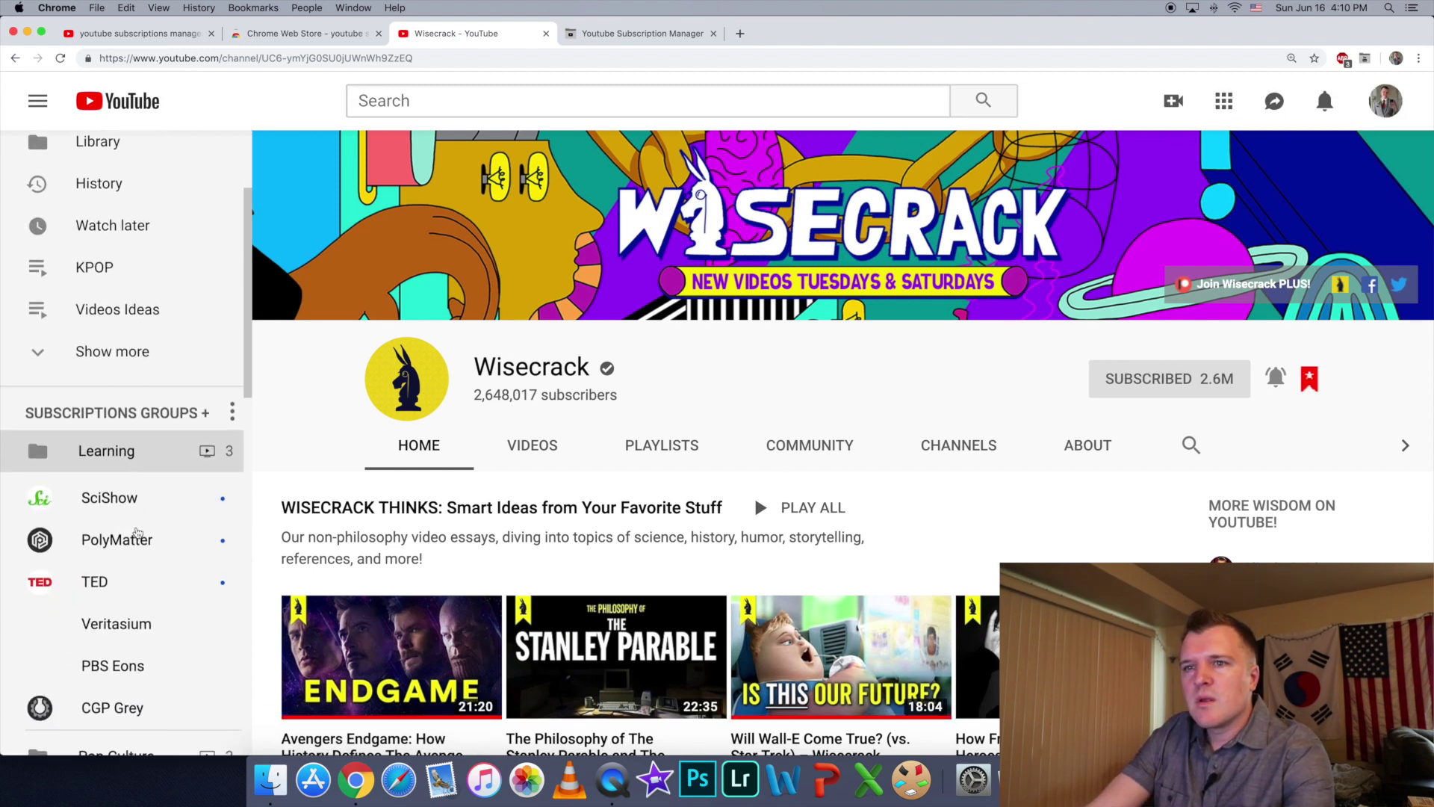
{"action": "scroll", "coordinate": [138, 532], "scroll_direction": "down", "scroll_amount": 1}
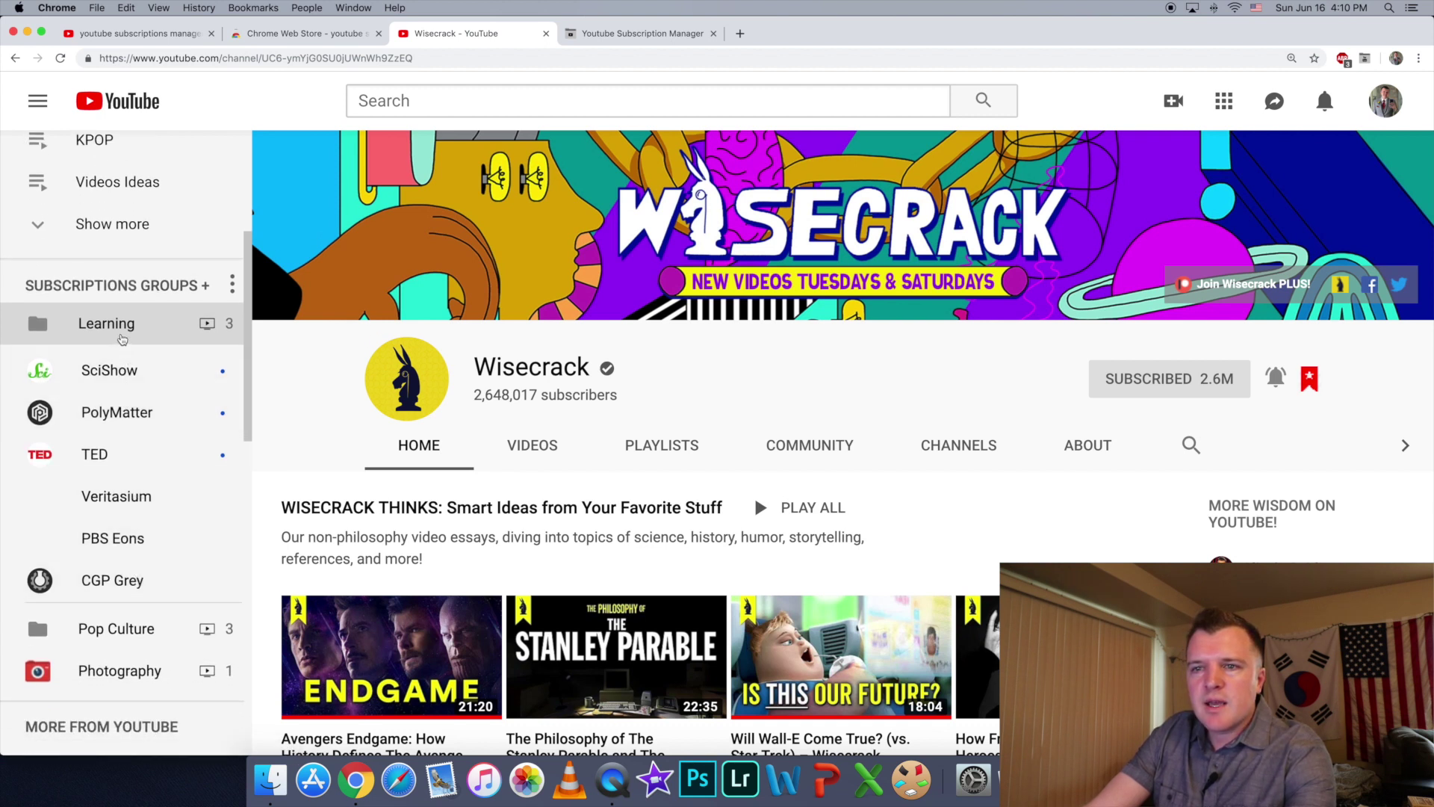
{"action": "left_click", "coordinate": [142, 629]}
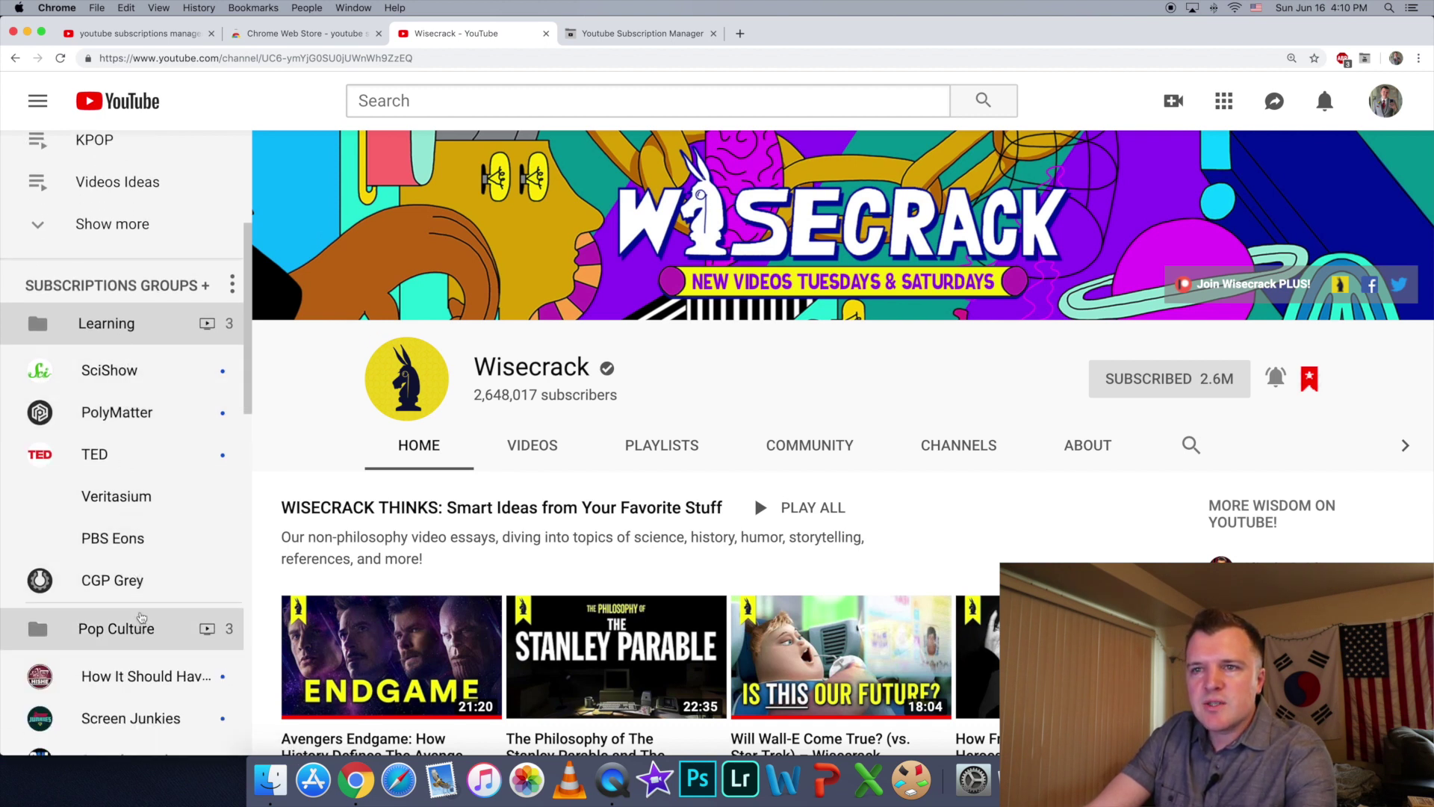
{"action": "scroll", "coordinate": [149, 553], "scroll_direction": "down", "scroll_amount": 1}
{"action": "scroll", "coordinate": [149, 547], "scroll_direction": "down", "scroll_amount": 5}
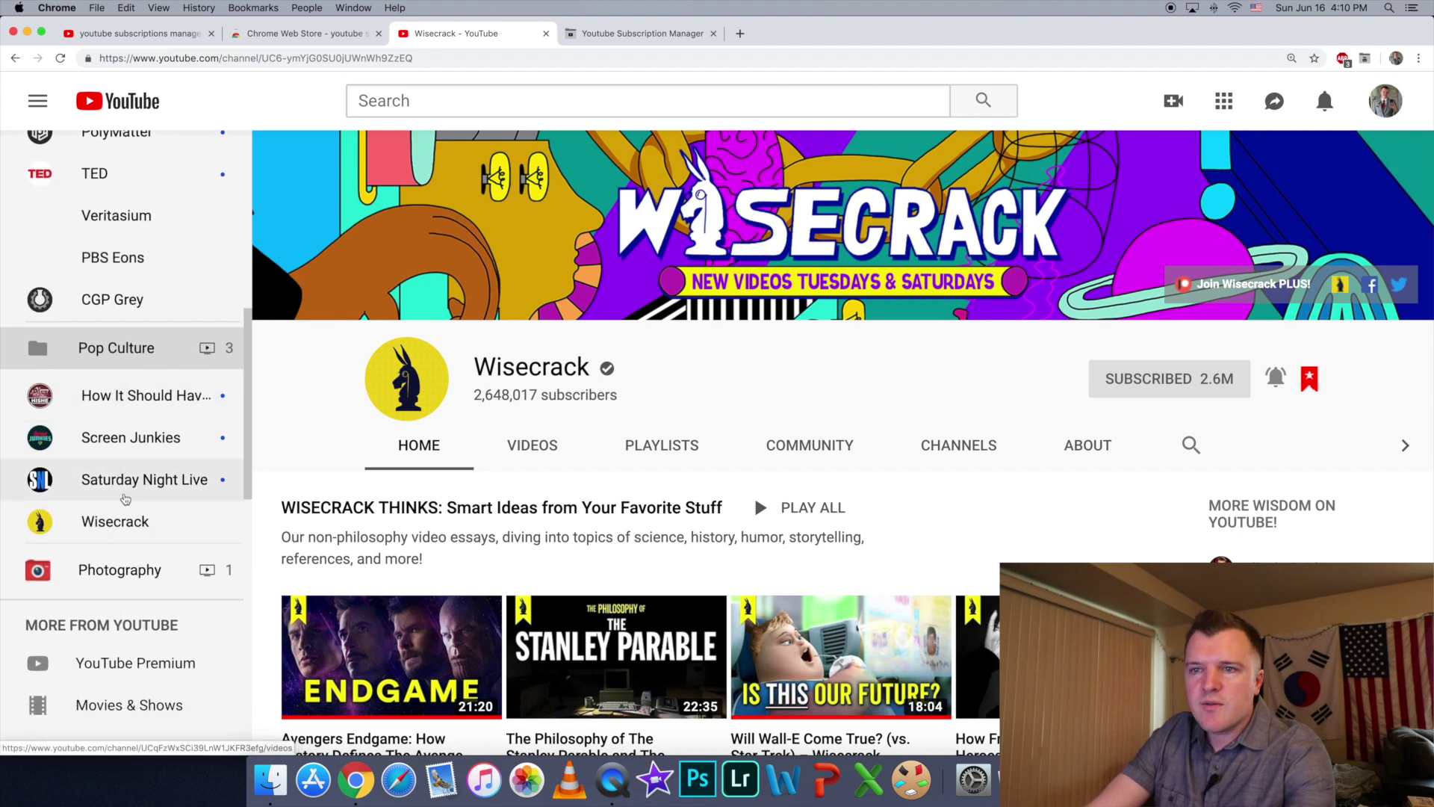
{"action": "left_click", "coordinate": [127, 583]}
{"action": "scroll", "coordinate": [127, 583], "scroll_direction": "down", "scroll_amount": 1}
{"action": "scroll", "coordinate": [127, 584], "scroll_direction": "up", "scroll_amount": 4}
- Collapse Learning and Pop Culture, re-expand Pop Culture, and reopen the groups manager
{"action": "left_click", "coordinate": [42, 174]}
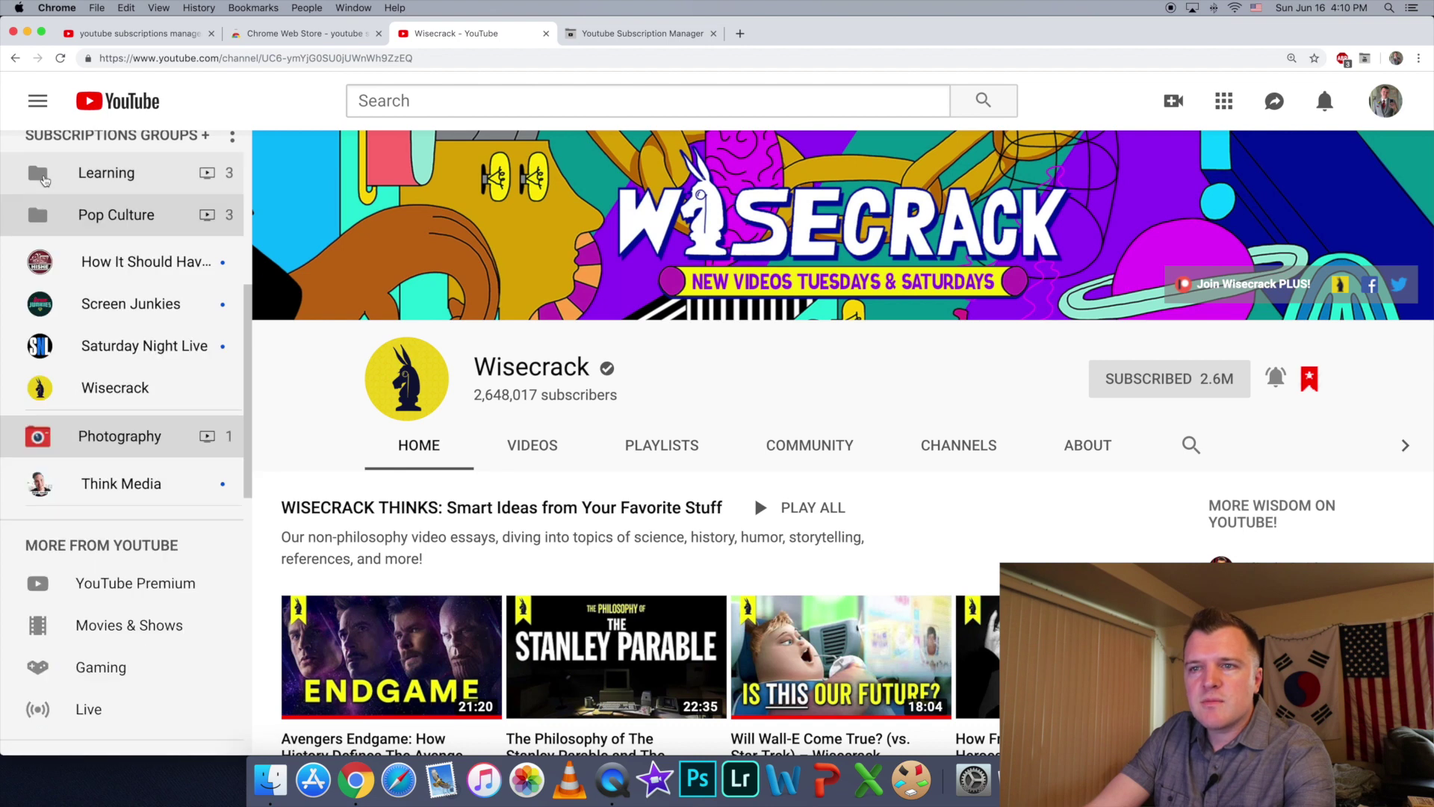
{"action": "left_click", "coordinate": [44, 209]}
{"action": "right_click", "coordinate": [71, 216]}
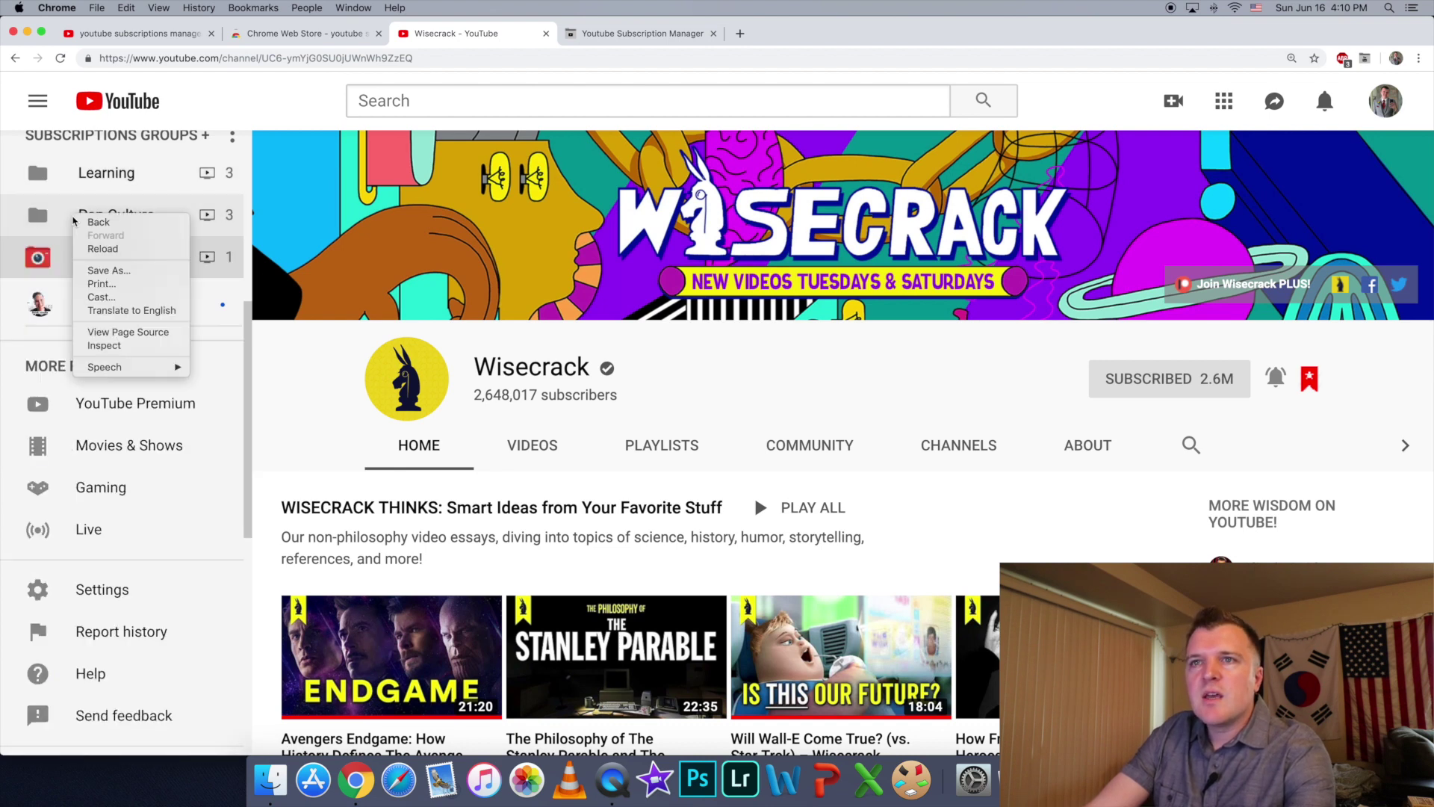
{"action": "left_click", "coordinate": [54, 218]}
{"action": "left_click", "coordinate": [41, 217]}
{"action": "scroll", "coordinate": [150, 238], "scroll_direction": "up", "scroll_amount": 2}
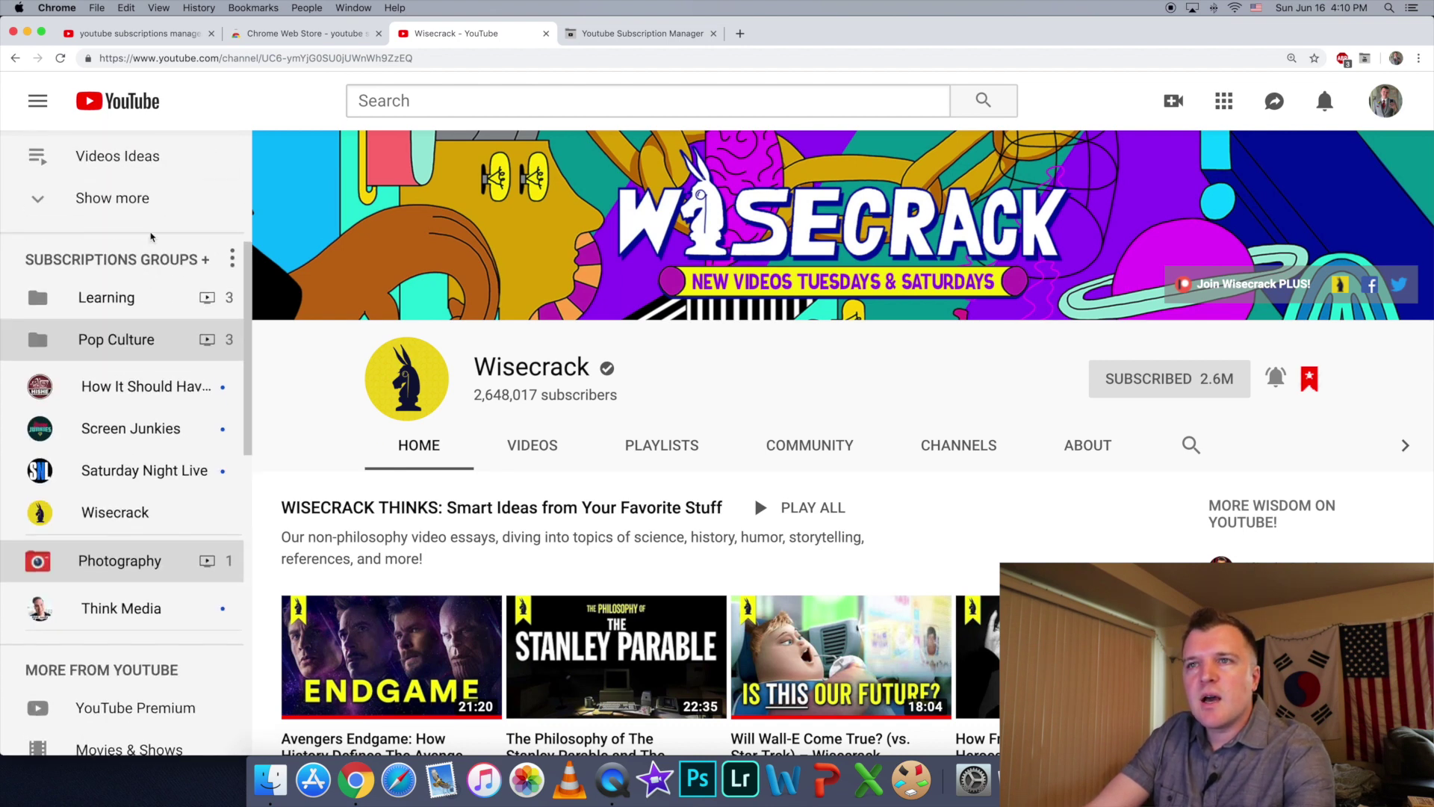
{"action": "left_click", "coordinate": [146, 260]}
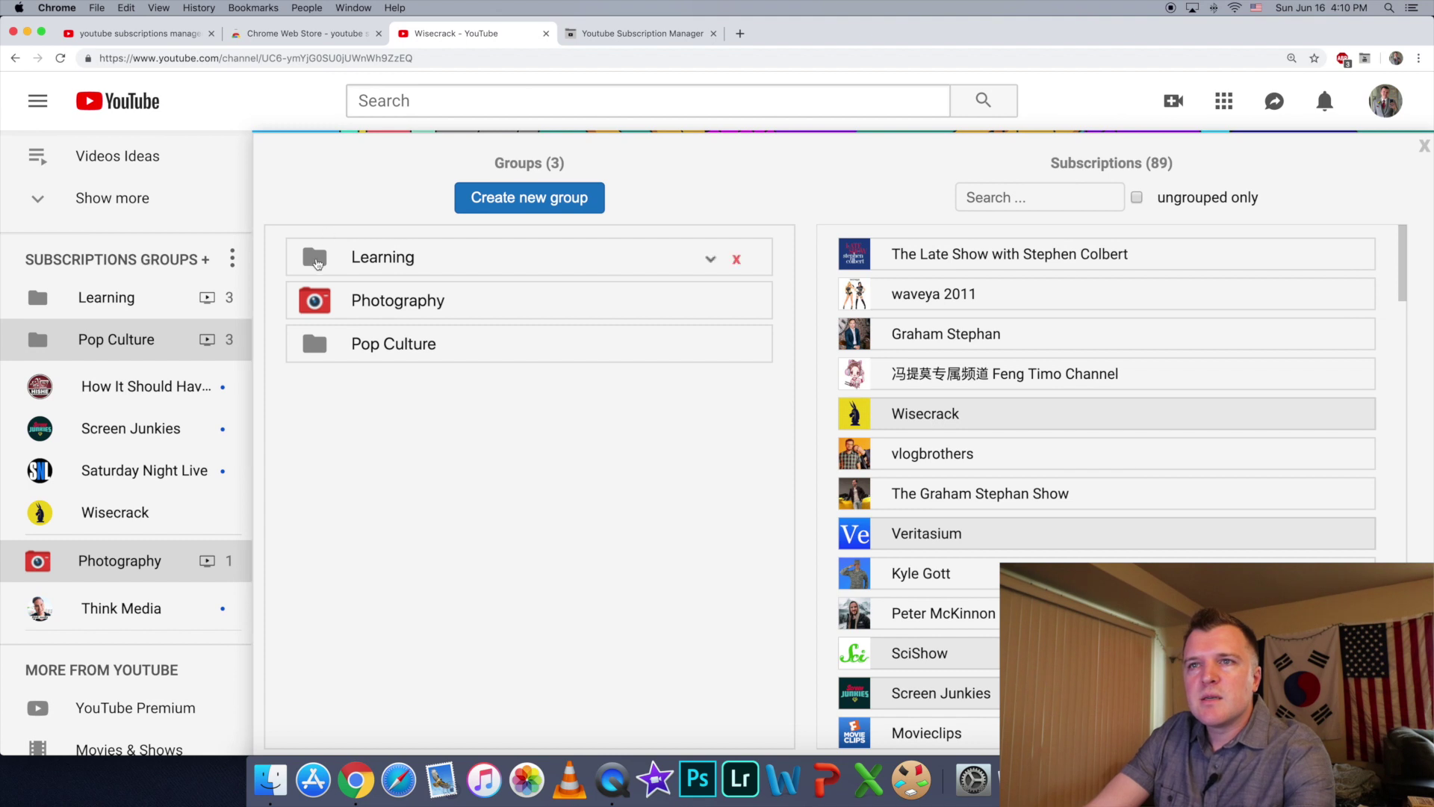
- Set the Learning group's icon to the green lightbulb and bring up Pop Culture's icon choices
{"action": "left_click", "coordinate": [317, 262]}
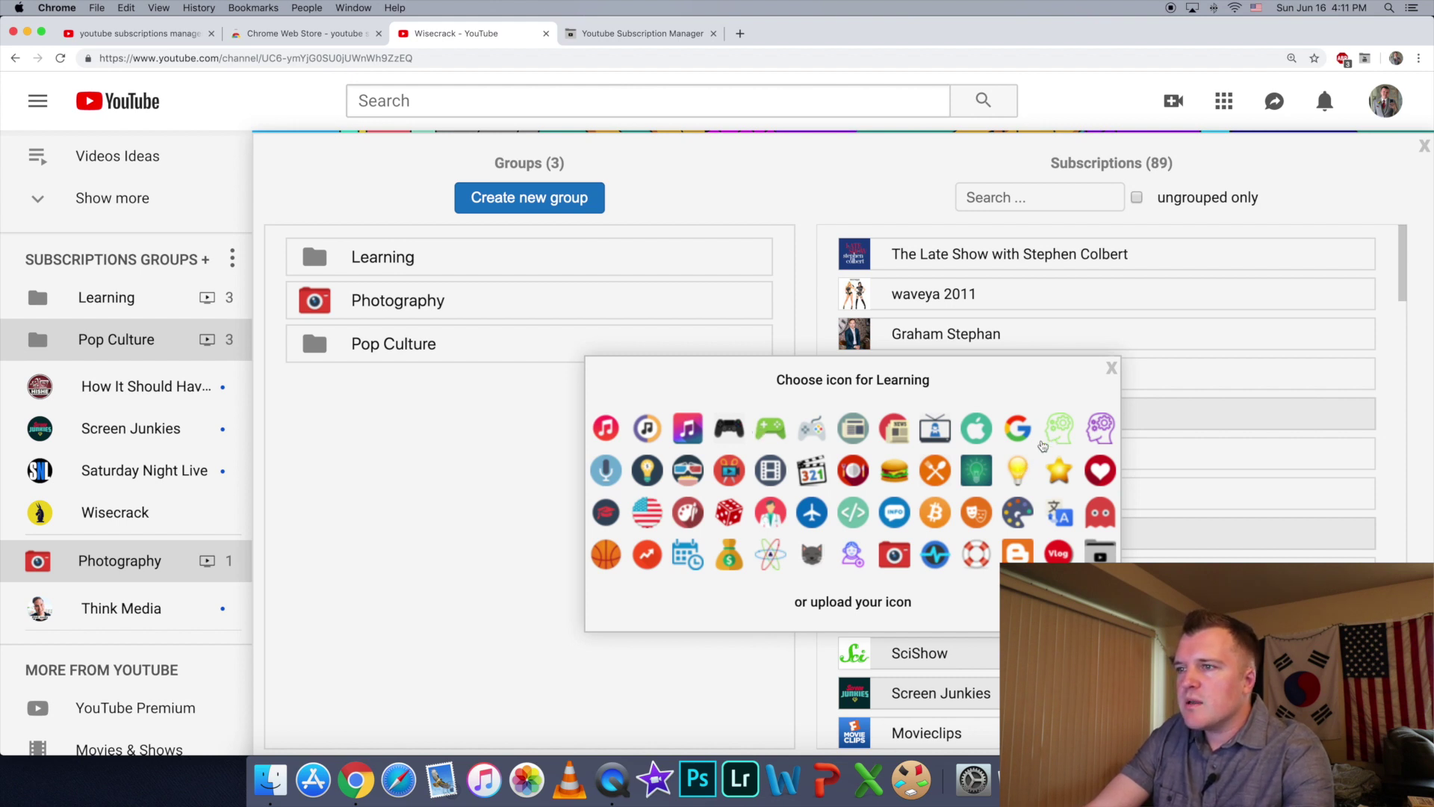
{"action": "left_click", "coordinate": [980, 474]}
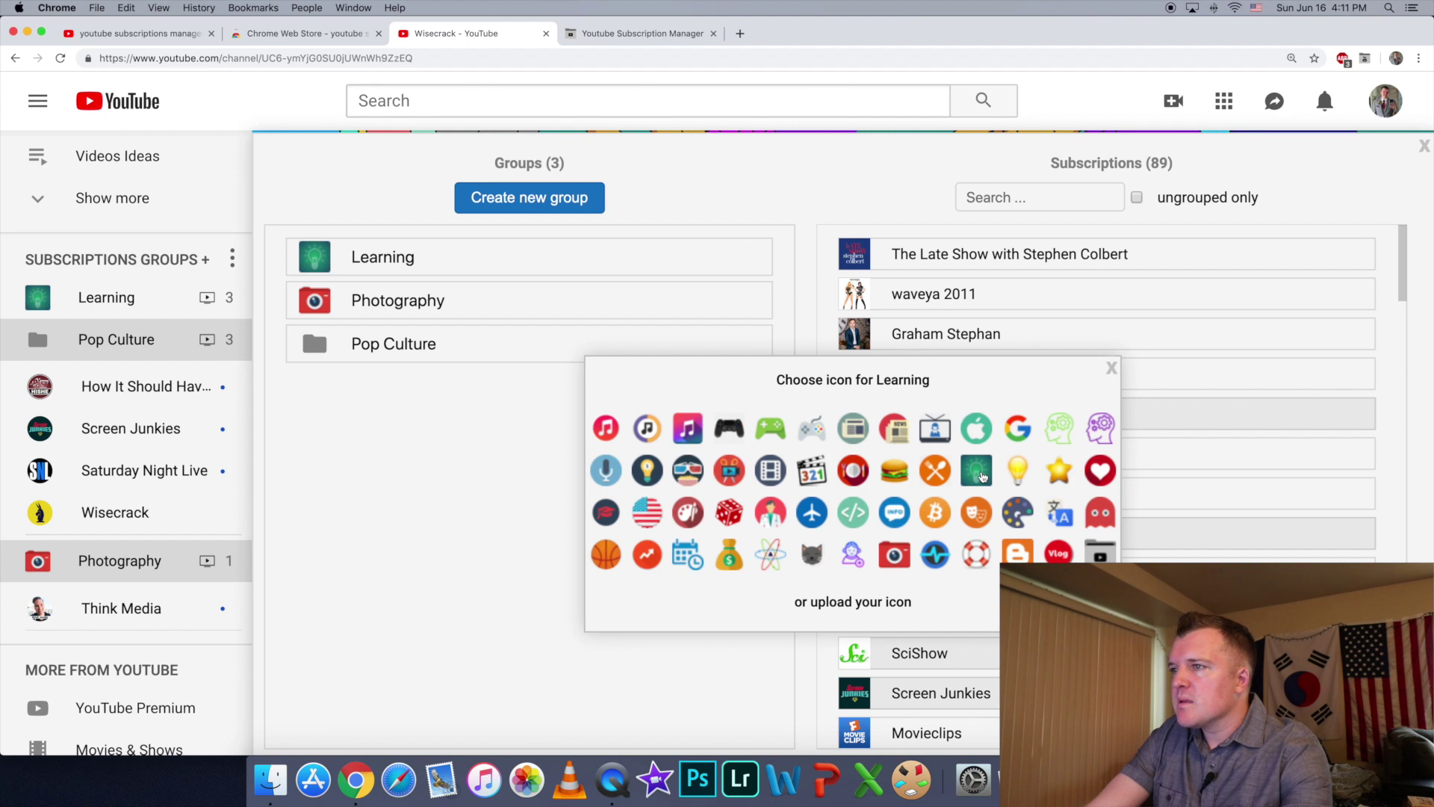
{"action": "left_click", "coordinate": [317, 349]}
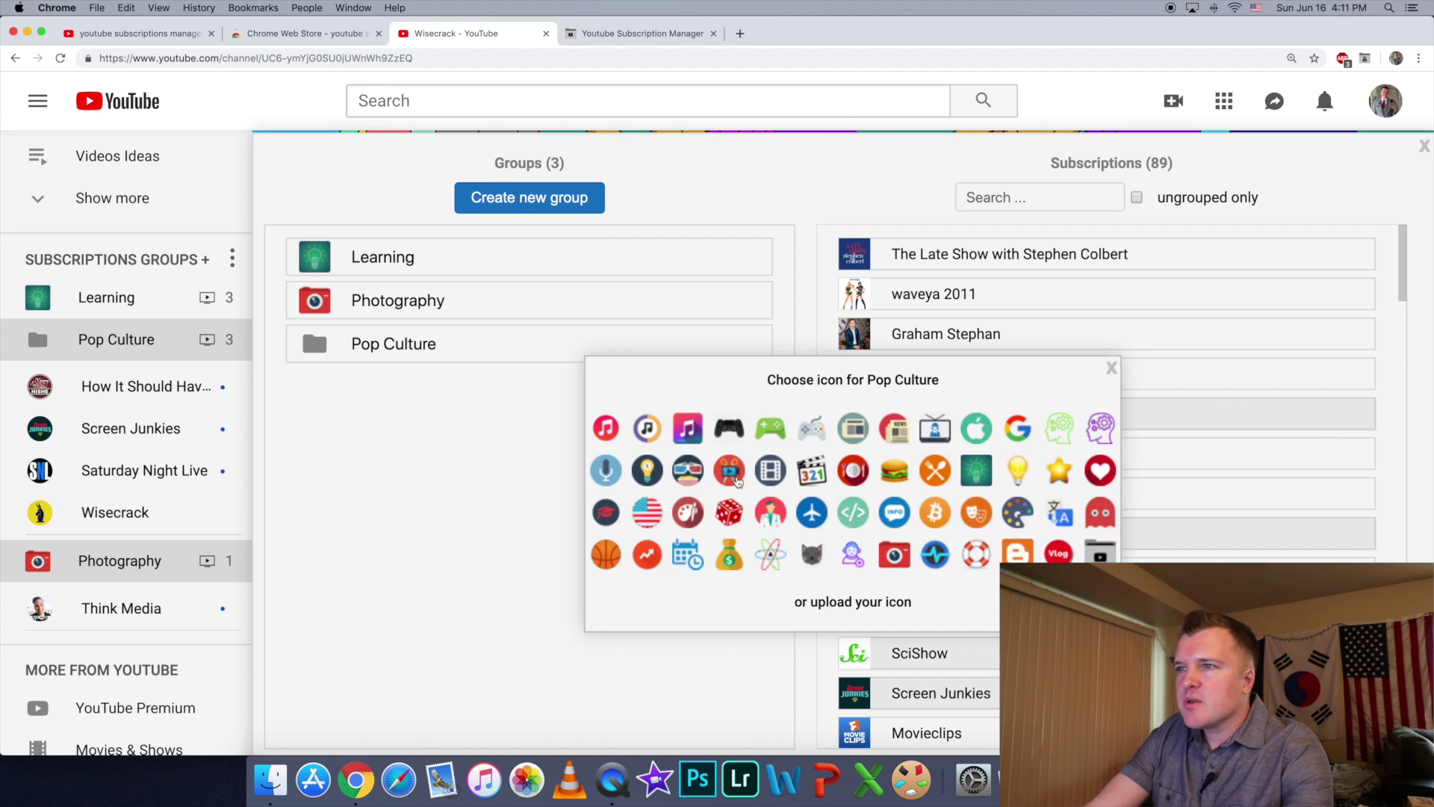
- Assign the 3D-glasses icon to Pop Culture, then reload YouTube so all three group icons appear
{"action": "left_click", "coordinate": [680, 476]}
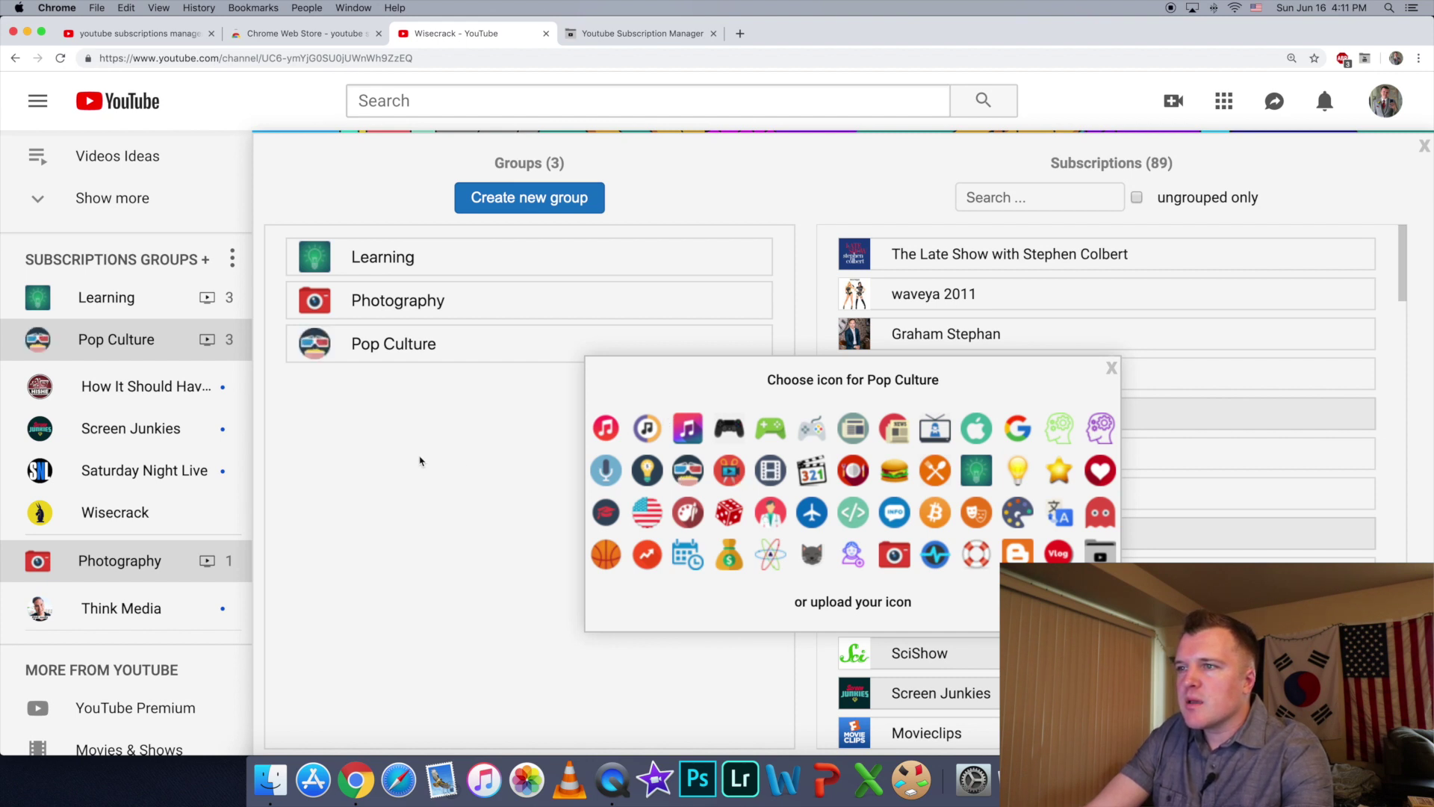
{"action": "left_click", "coordinate": [1112, 368]}
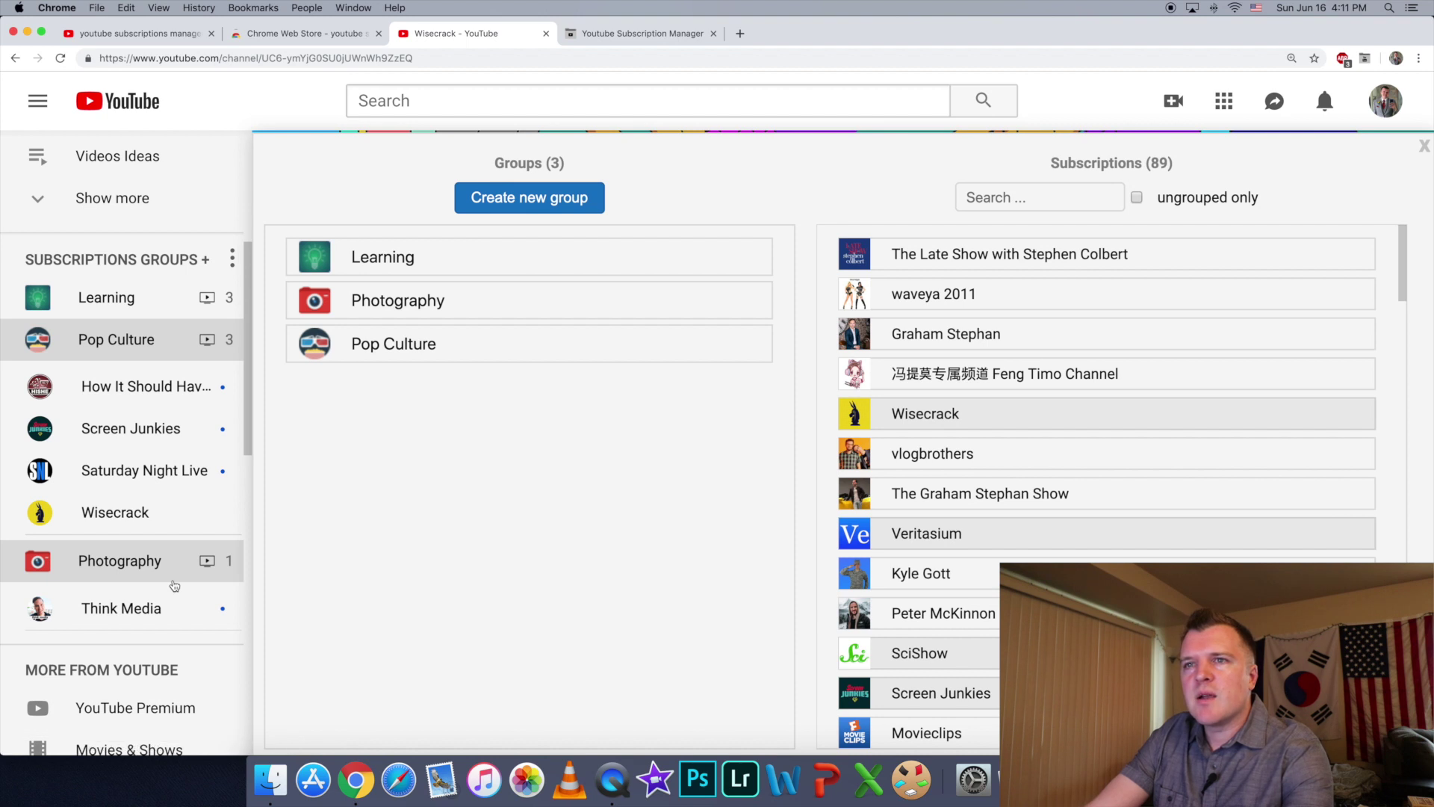
{"action": "left_click", "coordinate": [60, 58]}
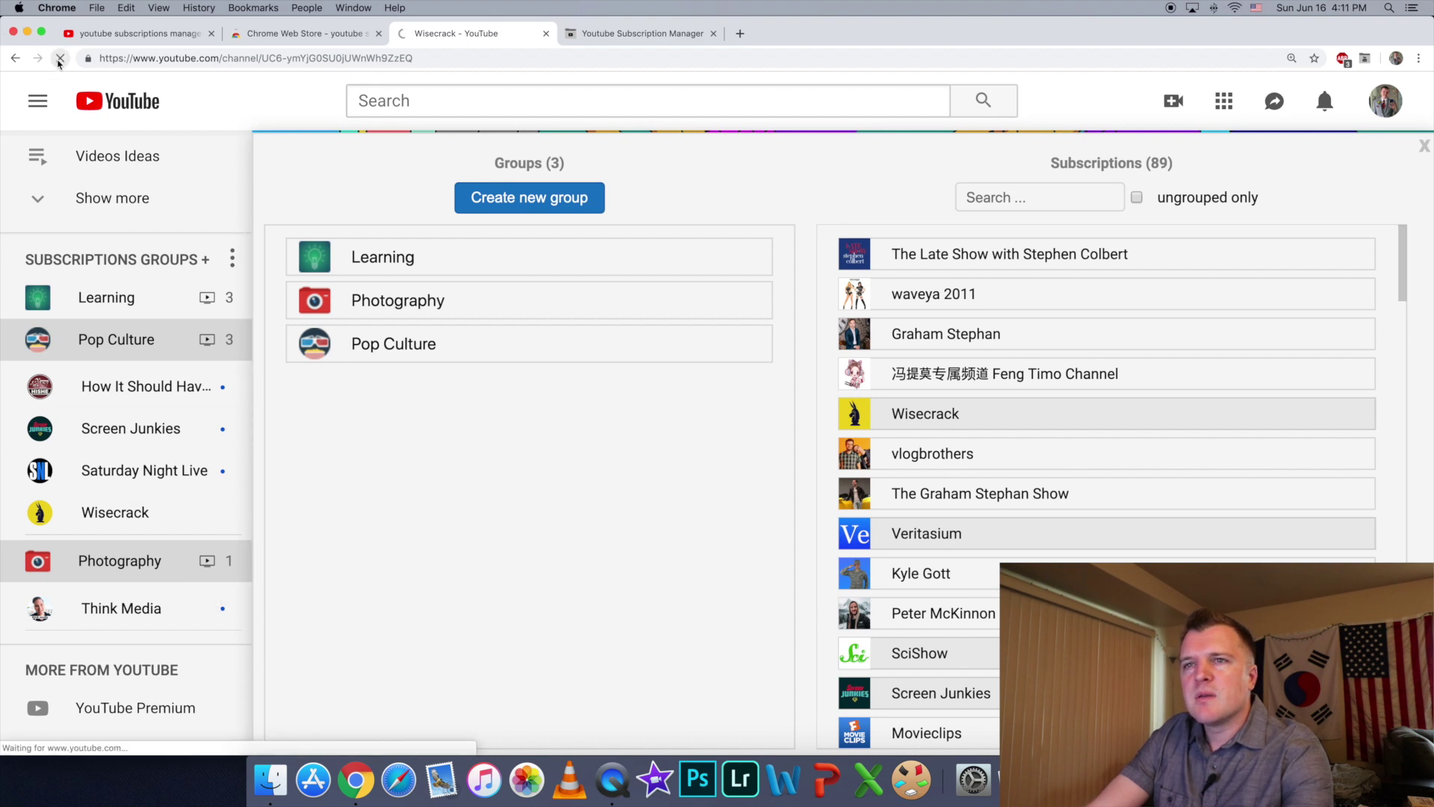